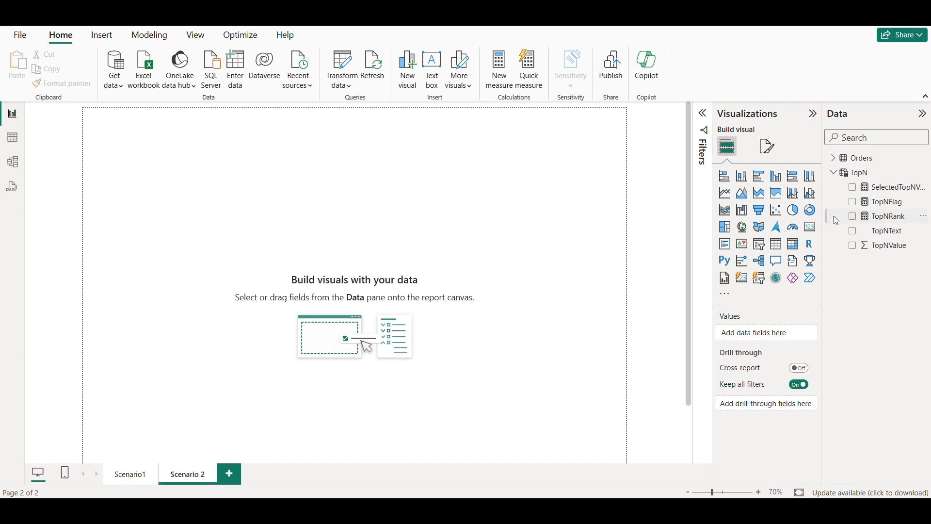
- Start a new numeric range parameter and name it TopNParam
{"action": "left_click", "coordinate": [147, 42]}
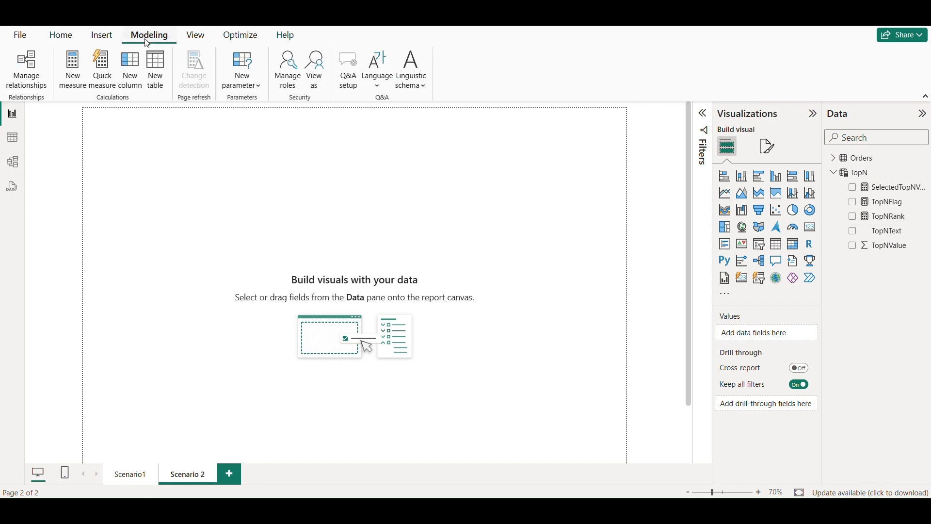
{"action": "left_click", "coordinate": [261, 91]}
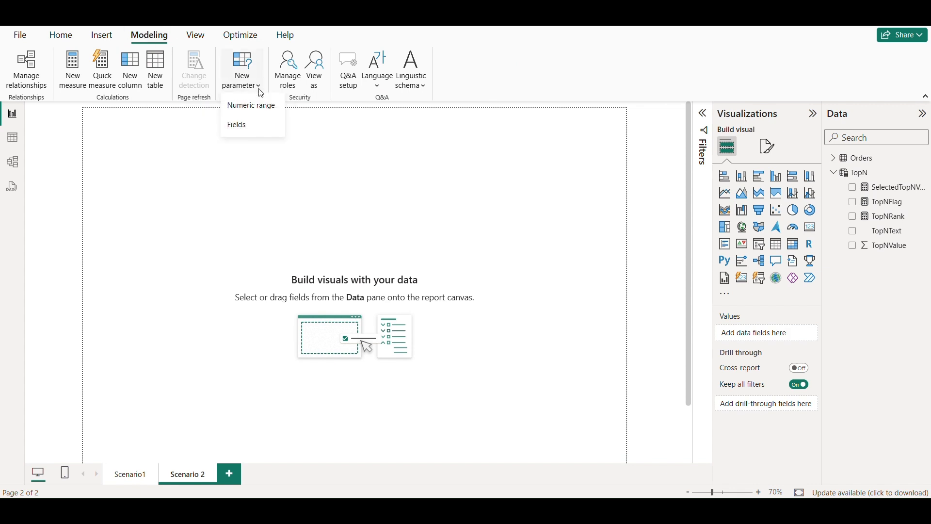
{"action": "left_click", "coordinate": [251, 114]}
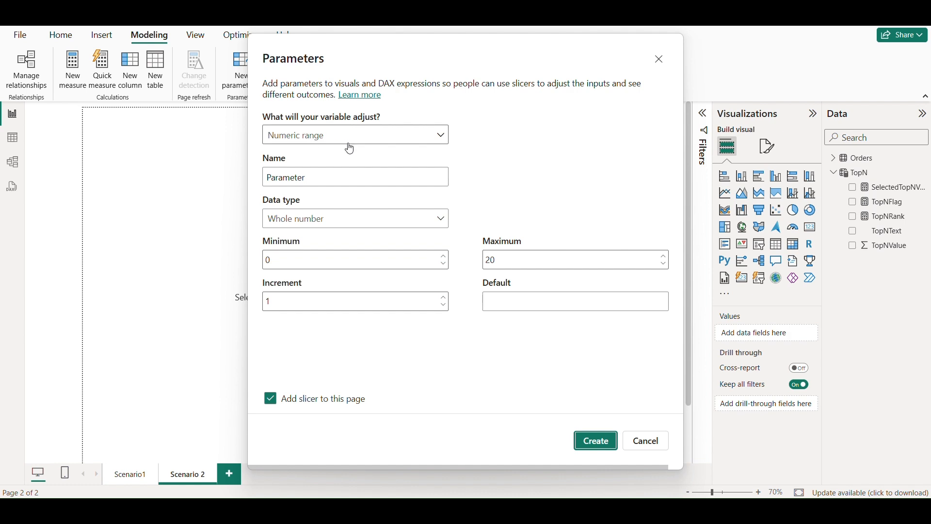
{"action": "left_click", "coordinate": [324, 176]}
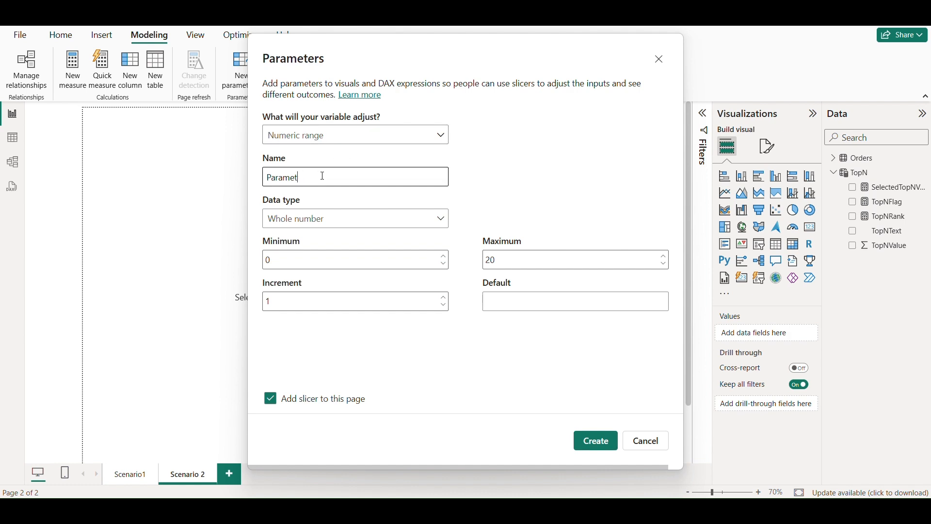
{"action": "key", "text": "BackSpace"}
{"action": "key", "text": "BackSpace"}
{"action": "key", "text": "BackSpace"}
{"action": "key", "text": "BackSpace"}
{"action": "key", "text": "BackSpace"}
{"action": "key", "text": "BackSpace"}
{"action": "key", "text": "BackSpace"}
{"action": "type", "text": "TopNParam"}
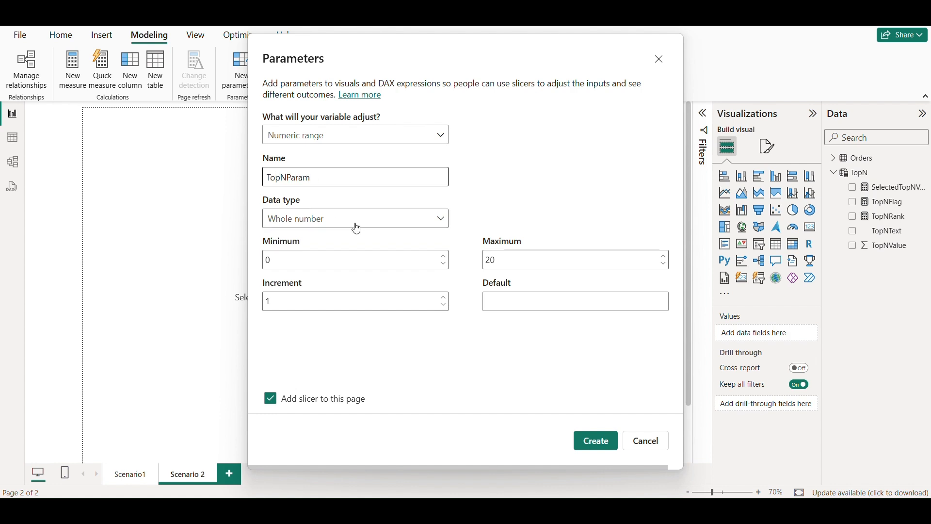
- Set the whole-number parameter's minimum to 1 and maximum to 5, and create it with a slicer on this page
{"action": "left_click", "coordinate": [355, 224]}
{"action": "left_click", "coordinate": [355, 225]}
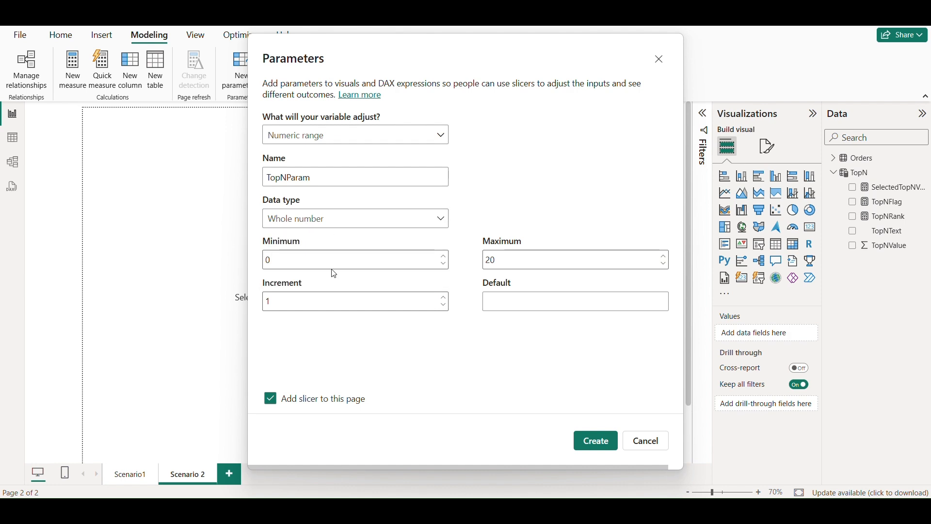
{"action": "left_click", "coordinate": [347, 260]}
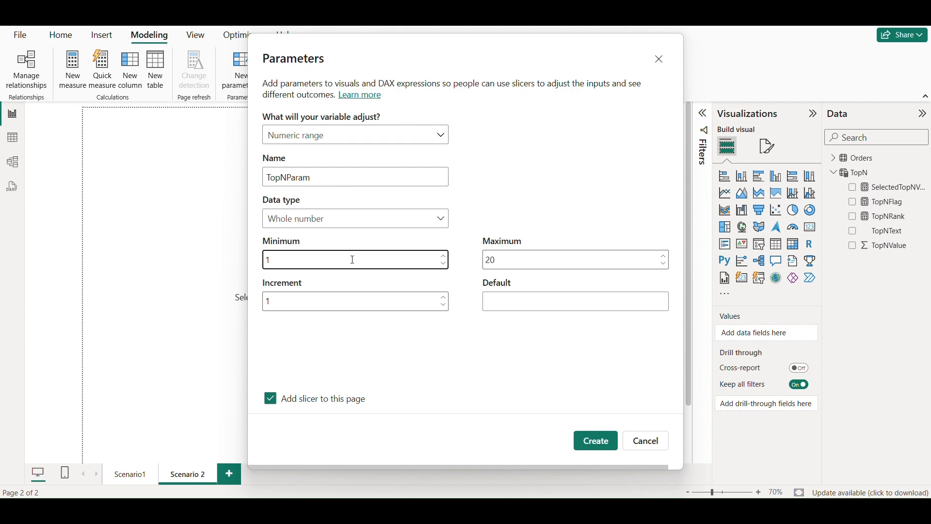
{"action": "left_click", "coordinate": [525, 259]}
{"action": "key", "text": "BackSpace"}
{"action": "key", "text": "BackSpace"}
{"action": "type", "text": "5"}
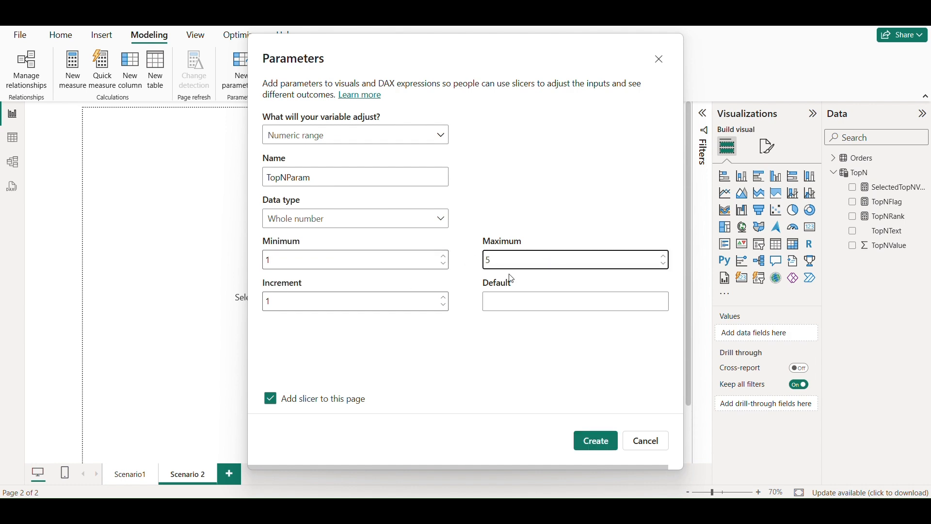
{"action": "left_click", "coordinate": [592, 439]}
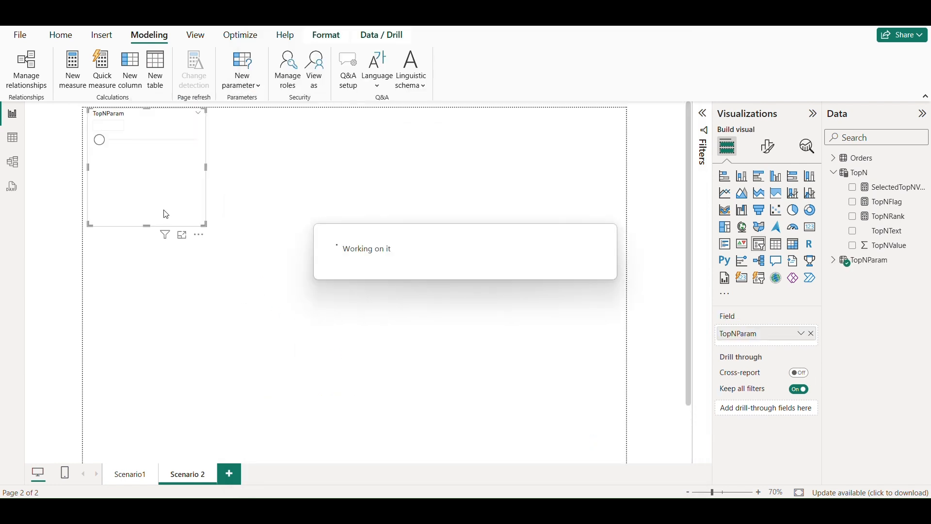
- Place the TopNParam slicer in the upper middle of the page and try it with 5, leaving it at 2
{"action": "left_click_drag", "start_coordinate": [177, 205], "coordinate": [440, 183]}
{"action": "left_click", "coordinate": [386, 146]}
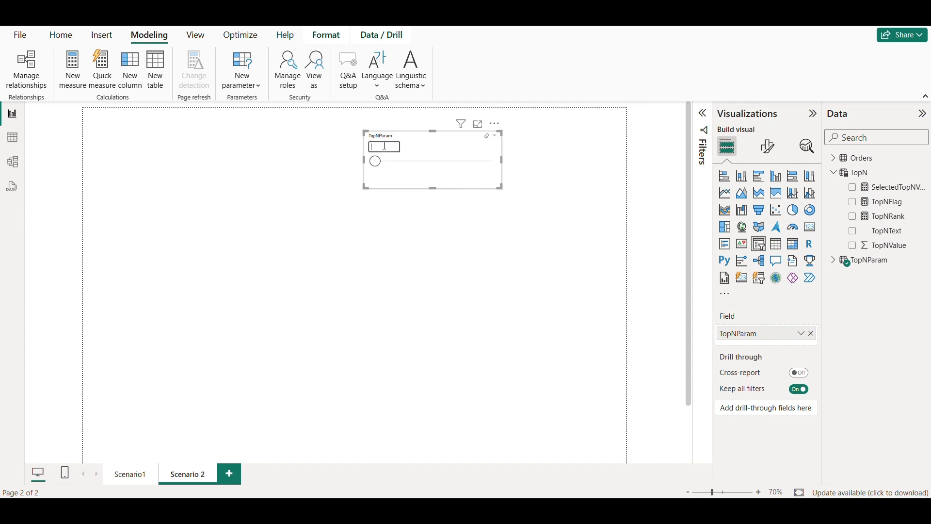
{"action": "type", "text": "5"}
{"action": "key", "text": "Return"}
{"action": "left_click", "coordinate": [491, 165]}
{"action": "left_click_drag", "start_coordinate": [494, 167], "coordinate": [408, 166]}
{"action": "left_click", "coordinate": [416, 252]}
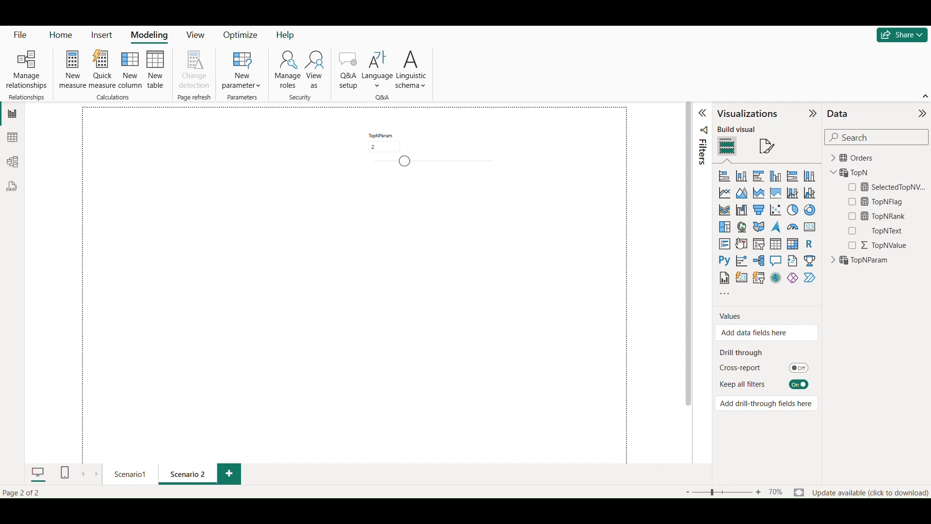
- Add a table of Product Sub-Category from Orders, enlarge it to fit all rows and place it below and left of the slicer
{"action": "left_click", "coordinate": [836, 173]}
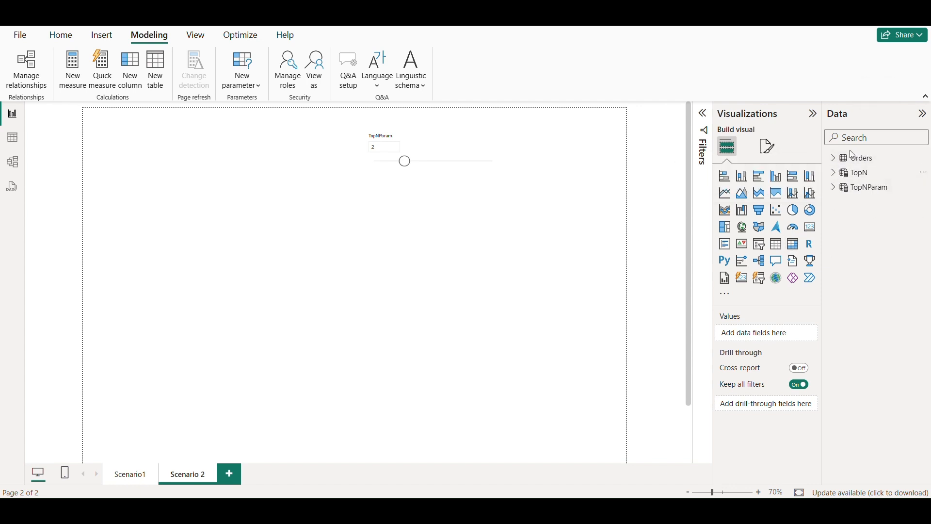
{"action": "left_click", "coordinate": [834, 159]}
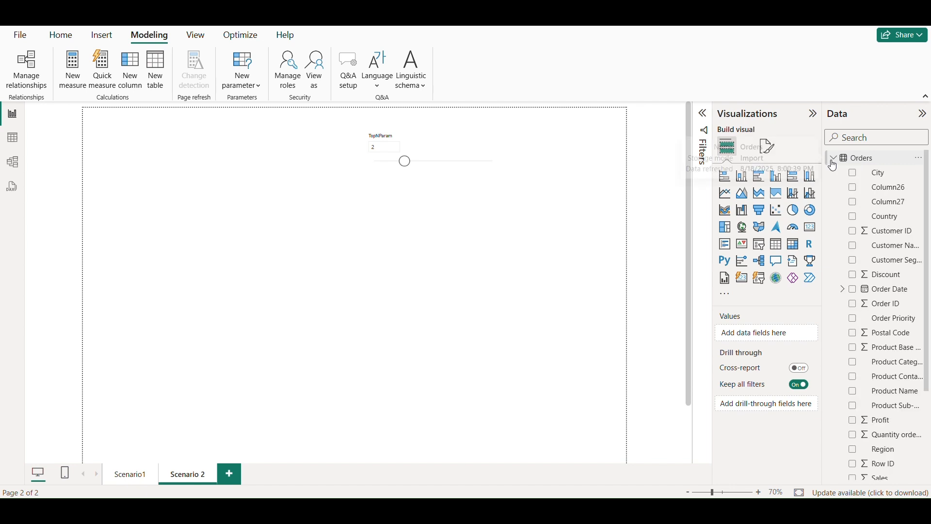
{"action": "left_click", "coordinate": [856, 140]}
{"action": "type", "text": "sub"}
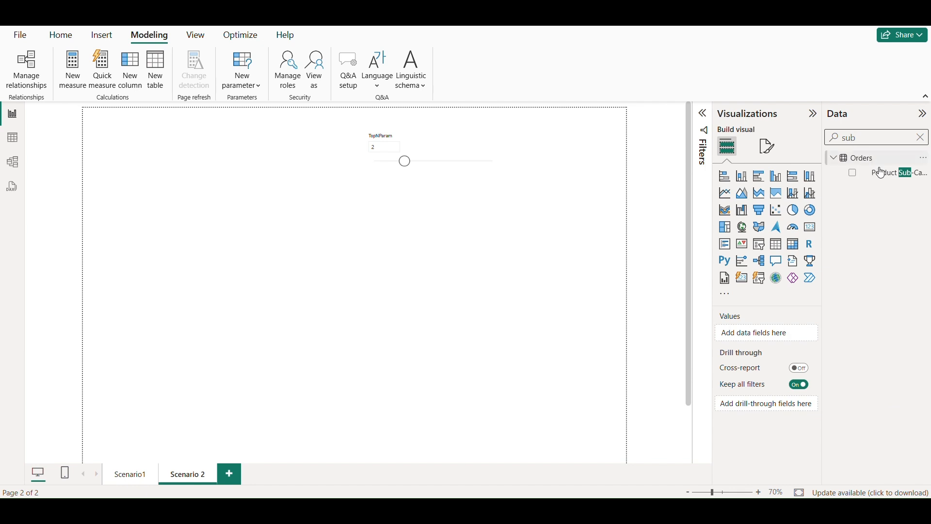
{"action": "left_click_drag", "start_coordinate": [890, 178], "coordinate": [351, 253]}
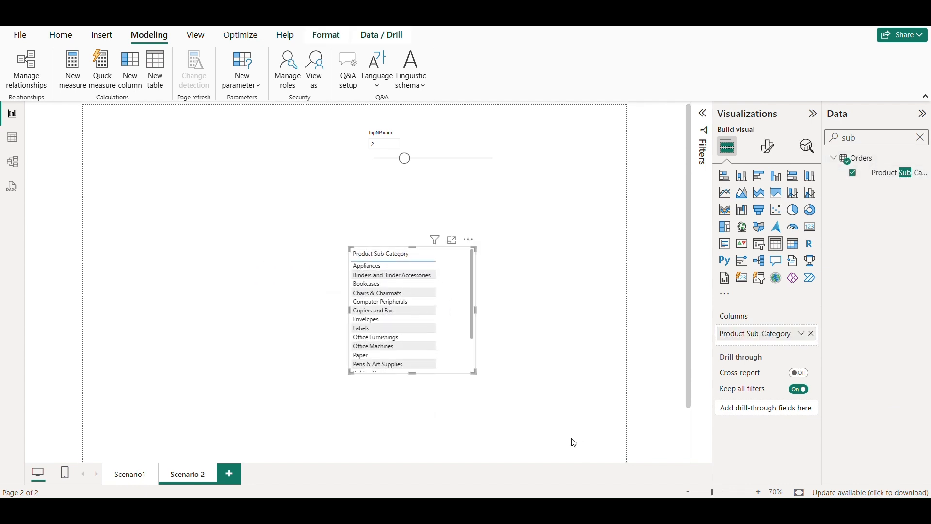
{"action": "left_click_drag", "start_coordinate": [476, 374], "coordinate": [571, 452]}
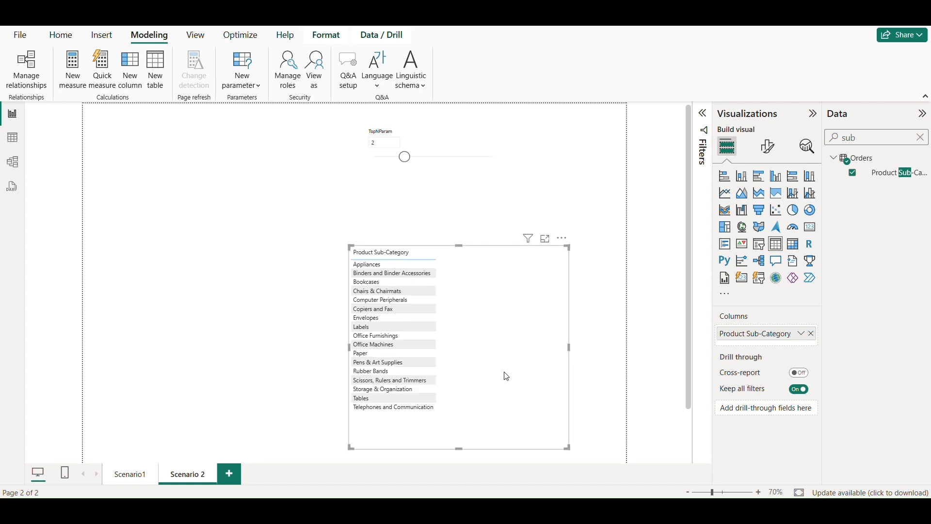
{"action": "left_click_drag", "start_coordinate": [502, 376], "coordinate": [367, 339]}
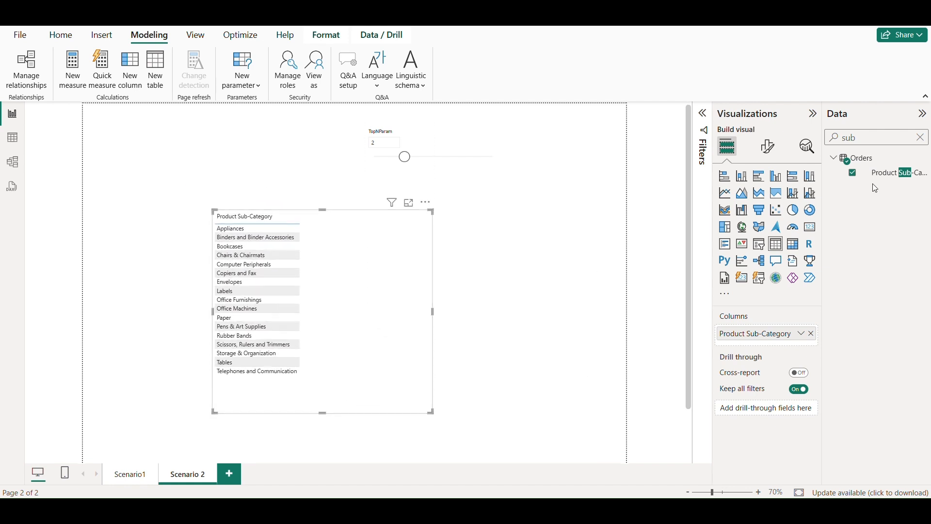
- Add the totalsales measure to the sub-category table and sort the rows by totalsales in descending order
{"action": "left_click", "coordinate": [921, 137]}
{"action": "type", "text": "sales"}
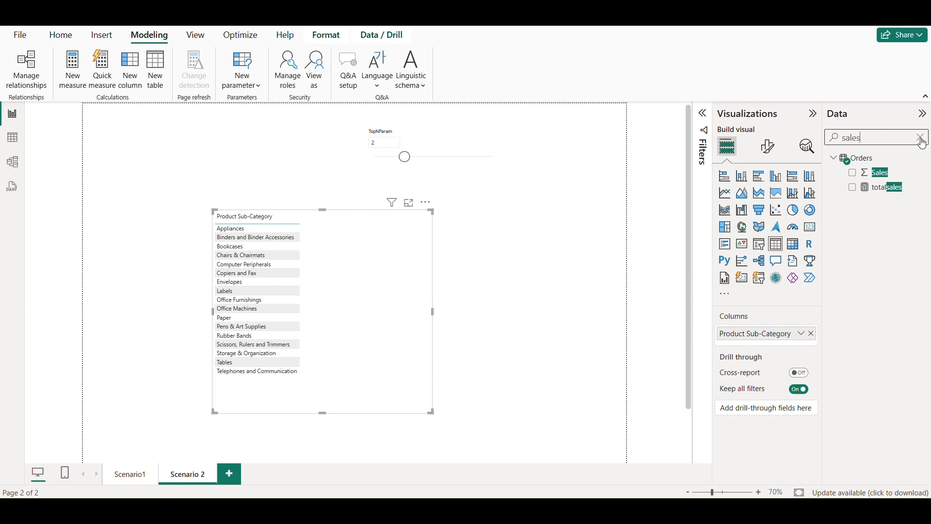
{"action": "left_click_drag", "start_coordinate": [875, 188], "coordinate": [757, 343]}
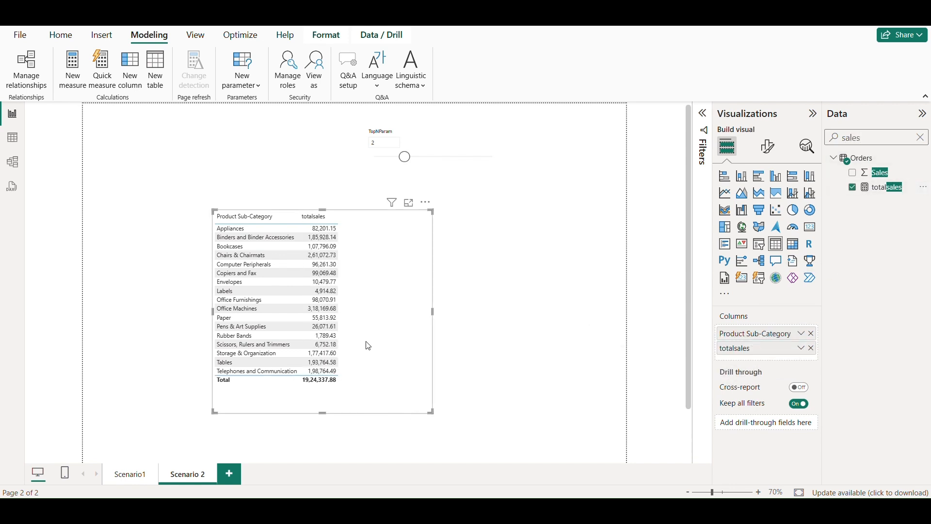
{"action": "left_click", "coordinate": [307, 222]}
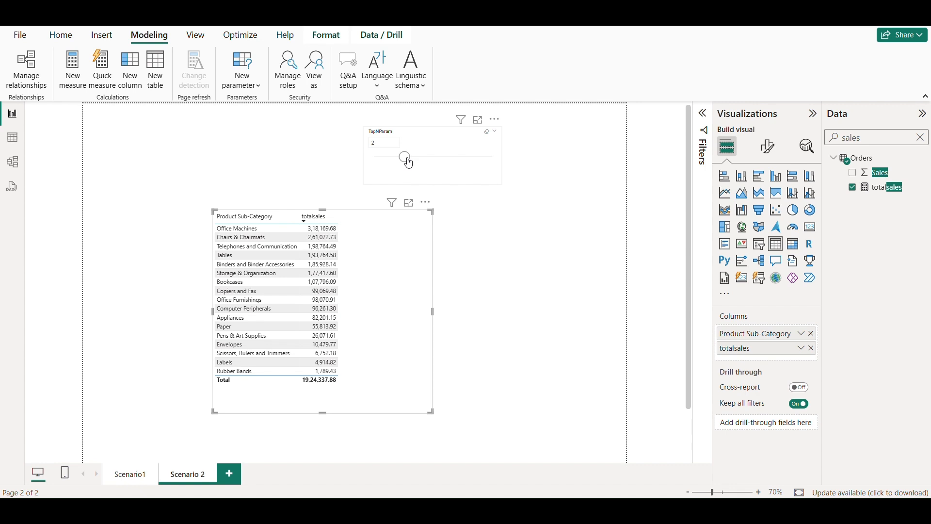
- Set the TopNParam slicer to 3 and begin a new measure named TopRank in the TopNParam table
{"action": "left_click_drag", "start_coordinate": [410, 163], "coordinate": [433, 158]}
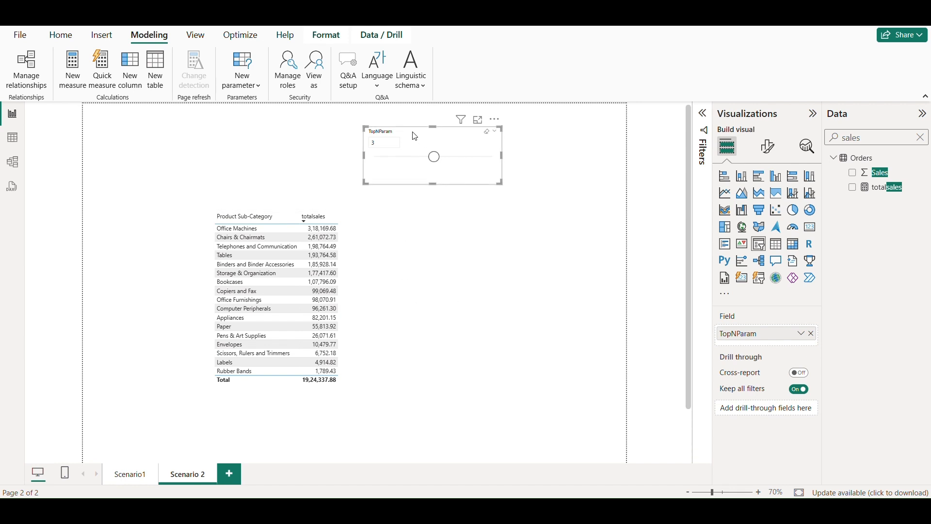
{"action": "left_click", "coordinate": [921, 138]}
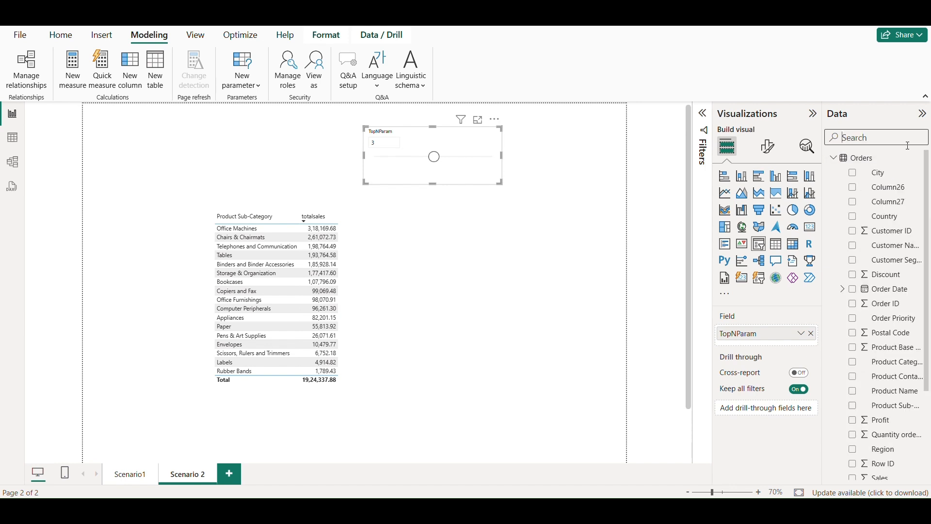
{"action": "left_click", "coordinate": [834, 162]}
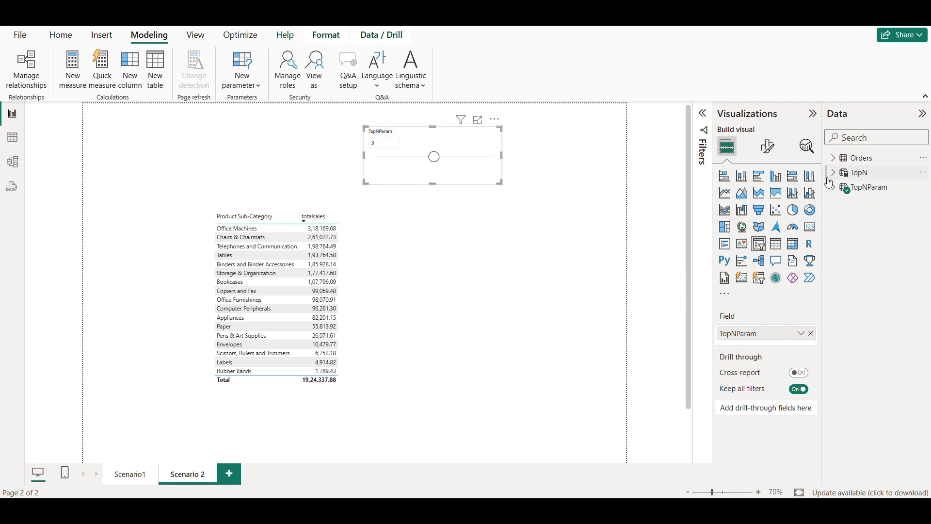
{"action": "left_click", "coordinate": [835, 191]}
{"action": "left_click", "coordinate": [852, 191]}
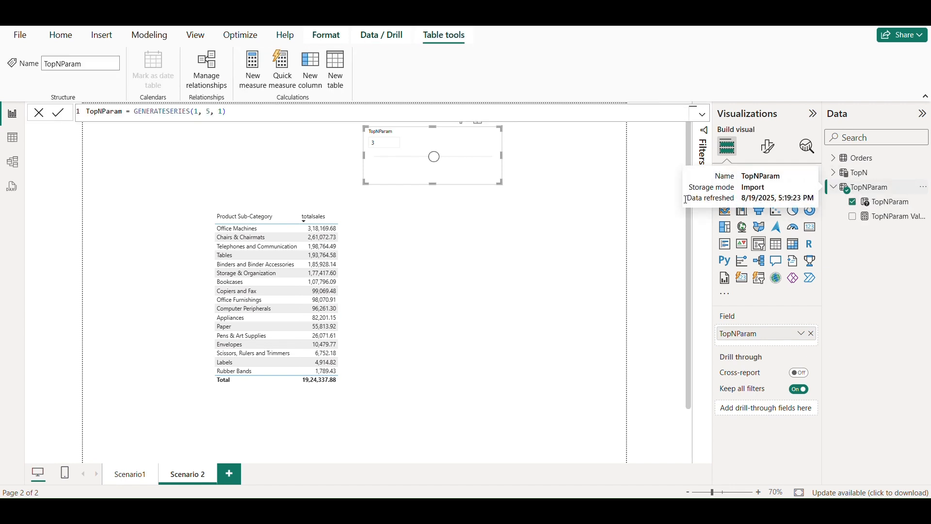
{"action": "left_click", "coordinate": [253, 65]}
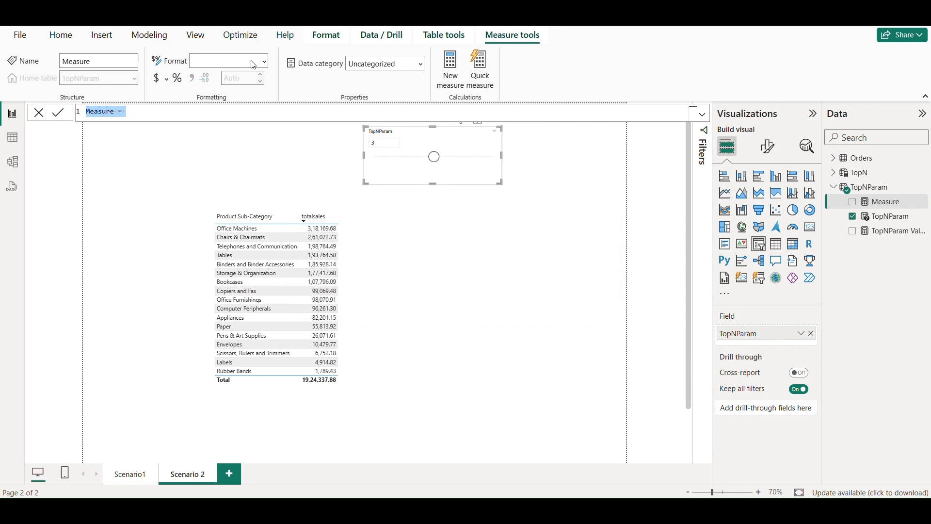
{"action": "type", "text": "Top"}
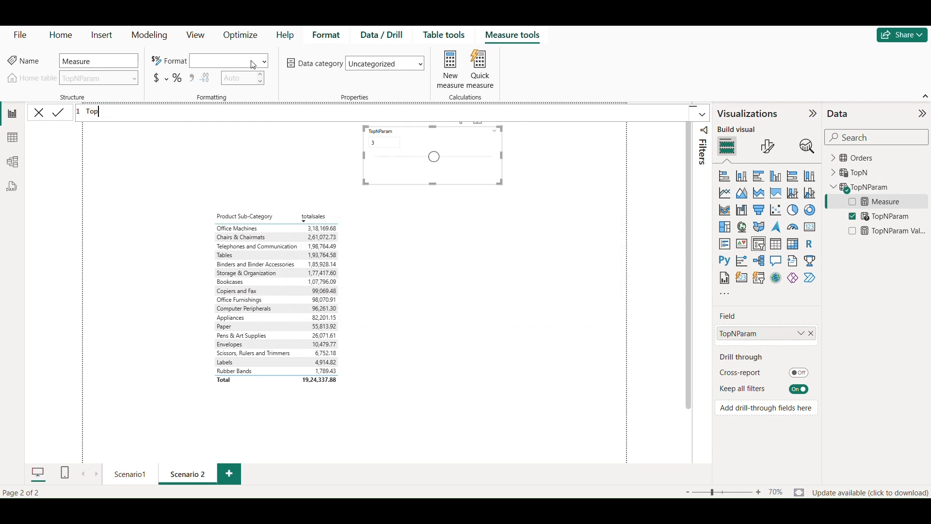
{"action": "type", "text": "Rank = r"}
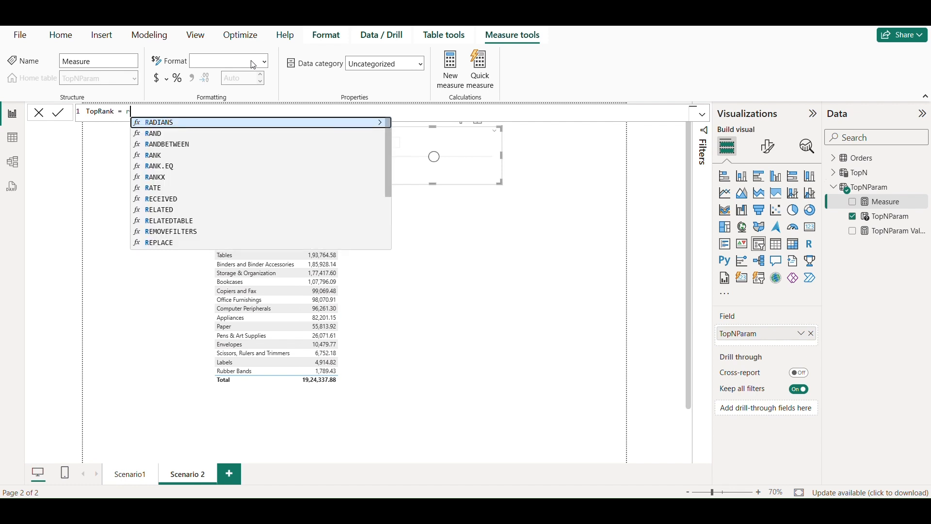
- Define TopRank with RANKX over ALL(Orders[Product Sub-Category]) as its table argument
{"action": "type", "text": "ank"}
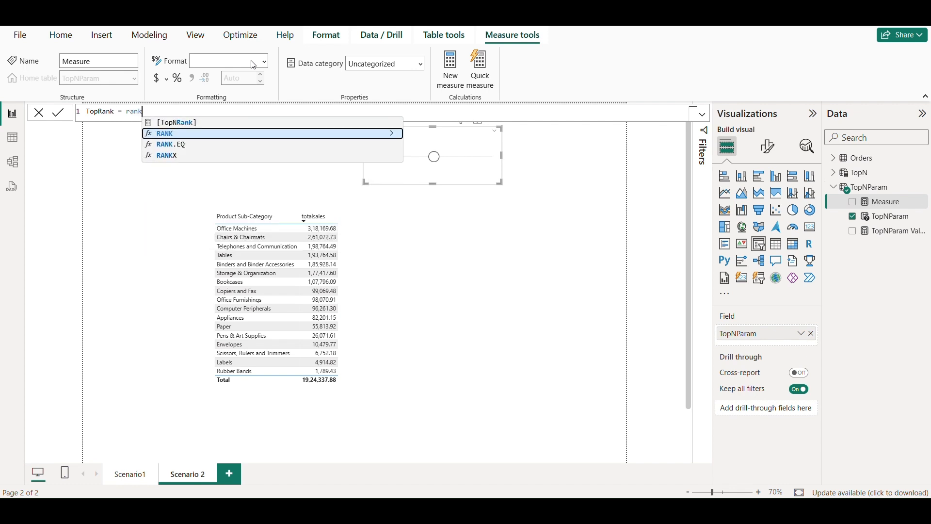
{"action": "key", "text": "Down"}
{"action": "key", "text": "Down"}
{"action": "key", "text": "Tab"}
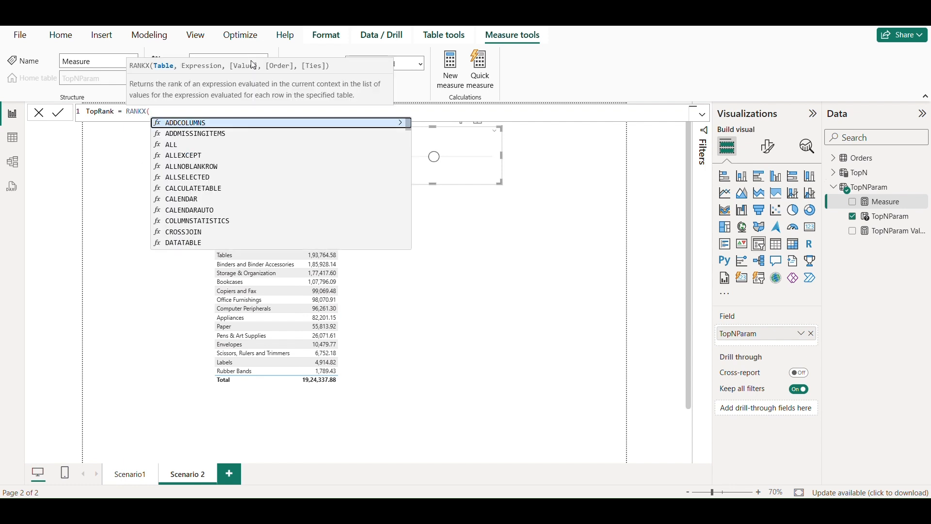
{"action": "type", "text": "all"}
{"action": "key", "text": "Tab"}
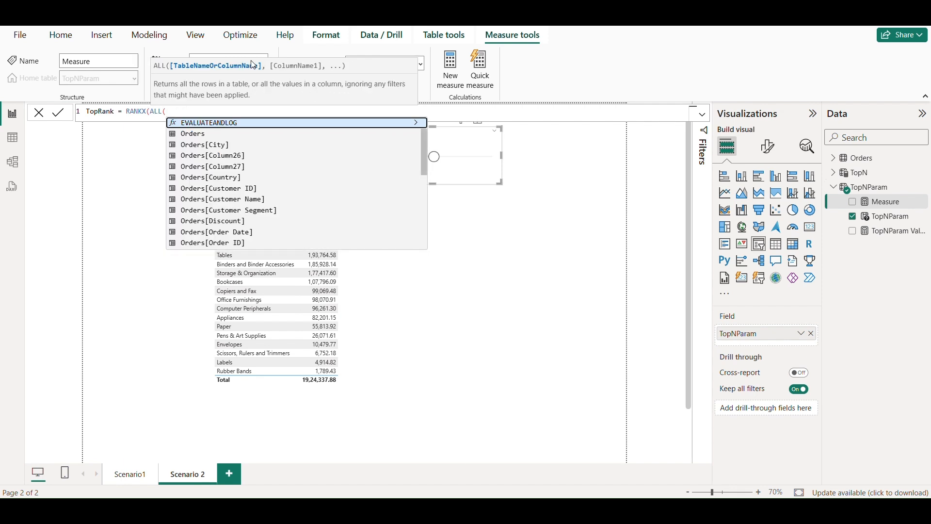
{"action": "type", "text": "Orders[Product Sub-Category]"}
{"action": "key", "text": "Tab"}
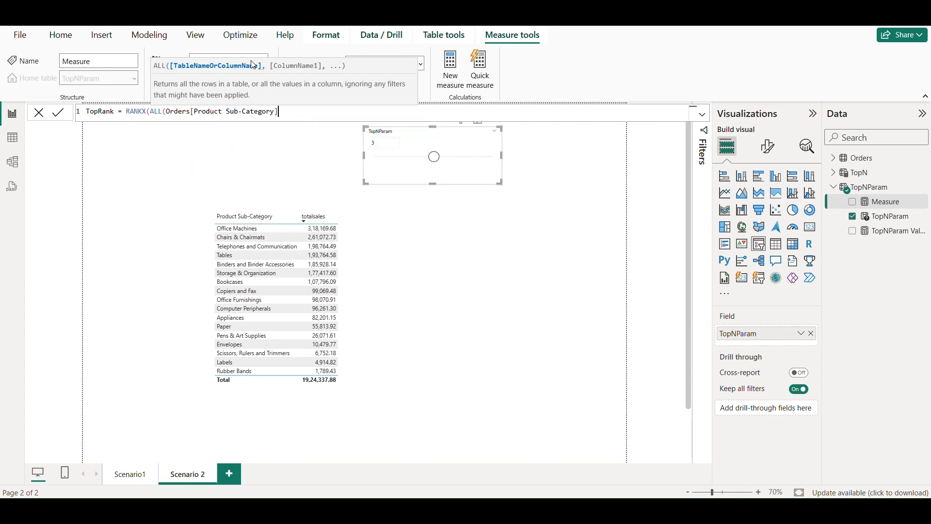
{"action": "type", "text": "),"}
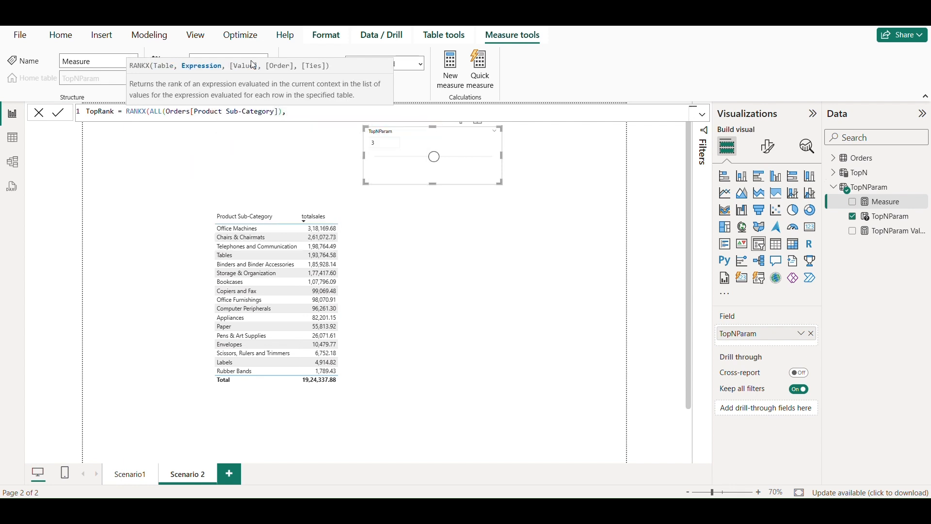
- Complete the TopRank measure with [totalsales] as the expression, a blank value argument, DESC order and Dense ties
{"action": "type", "text": "total"}
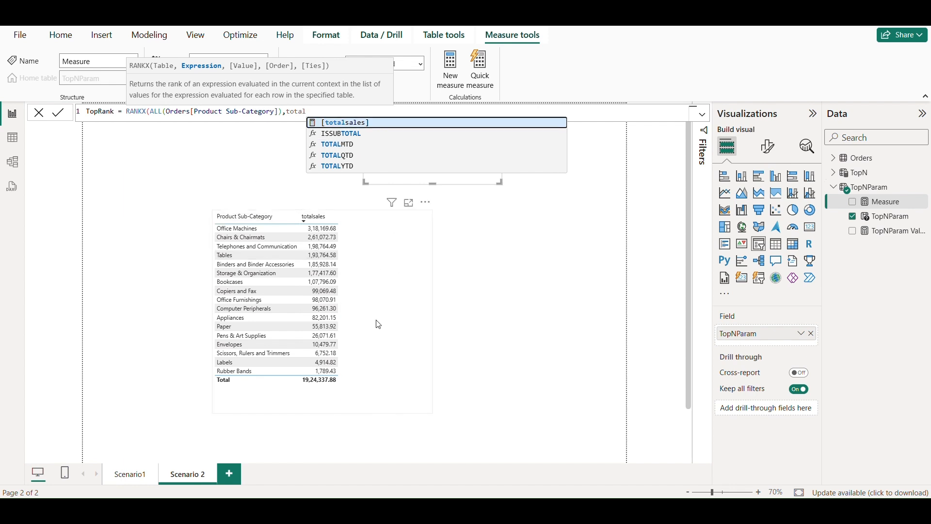
{"action": "key", "text": "Tab"}
{"action": "type", "text": ","}
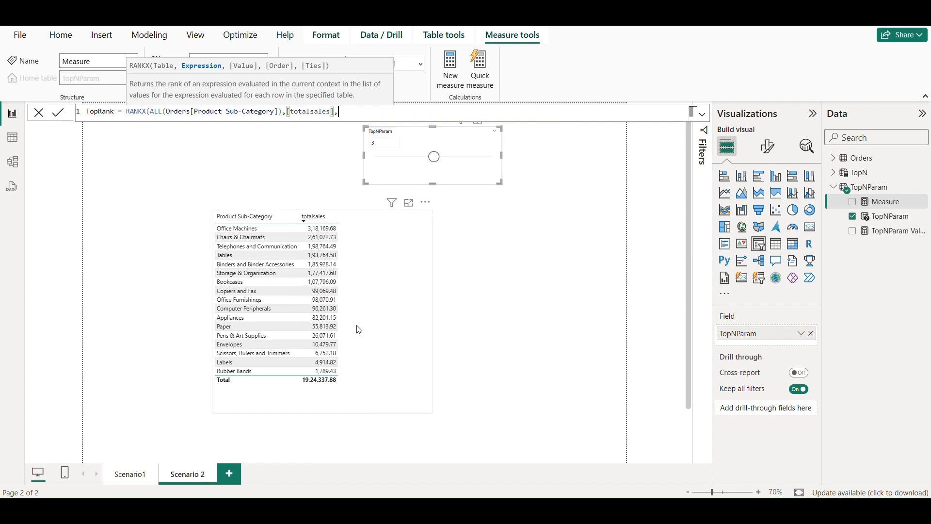
{"action": "type", "text": ",DESC"}
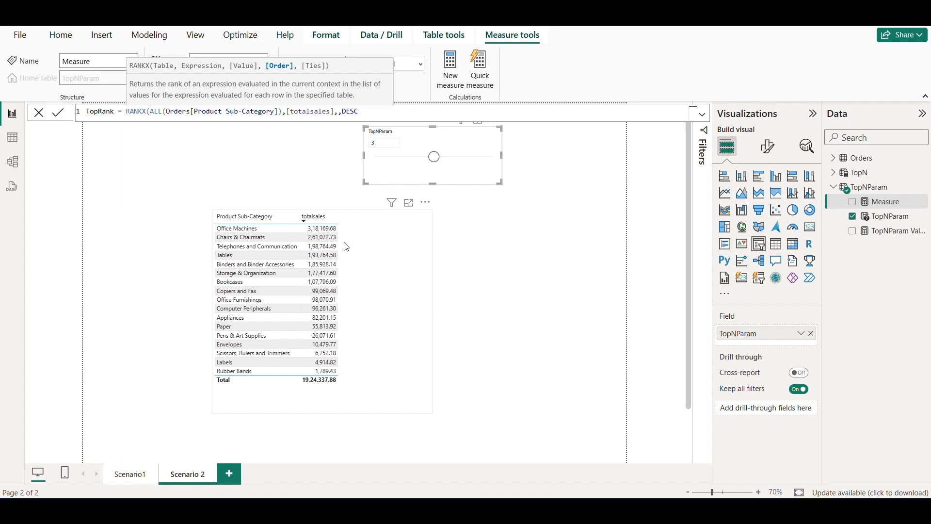
{"action": "type", "text": ","}
{"action": "type", "text": "Dense"}
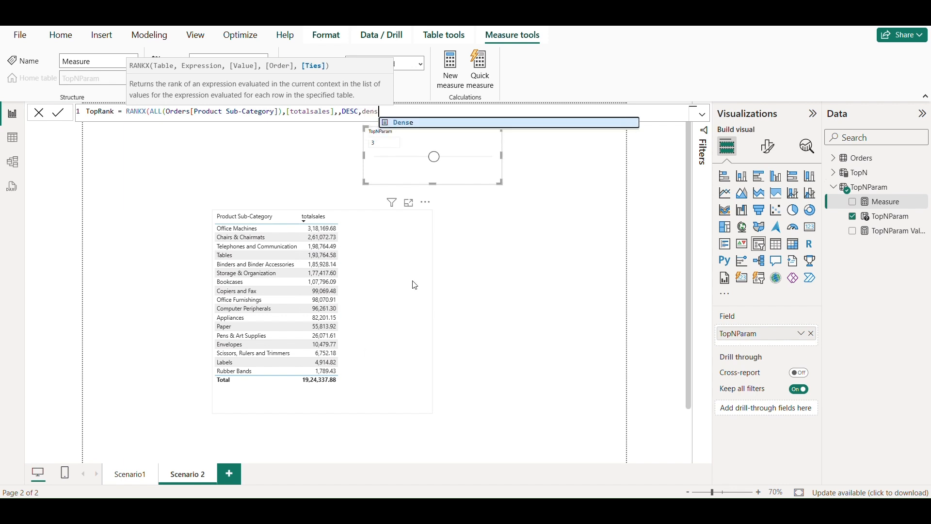
{"action": "type", "text": ")"}
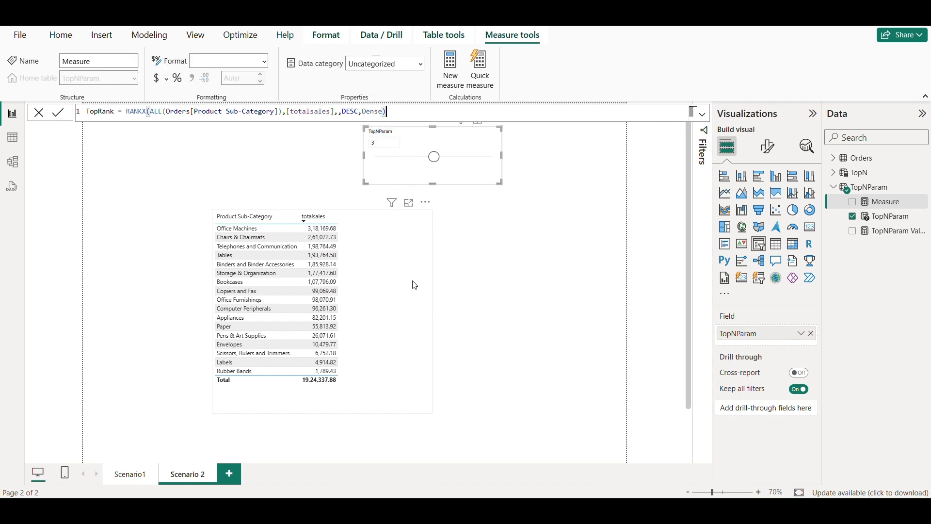
{"action": "key", "text": "Return"}
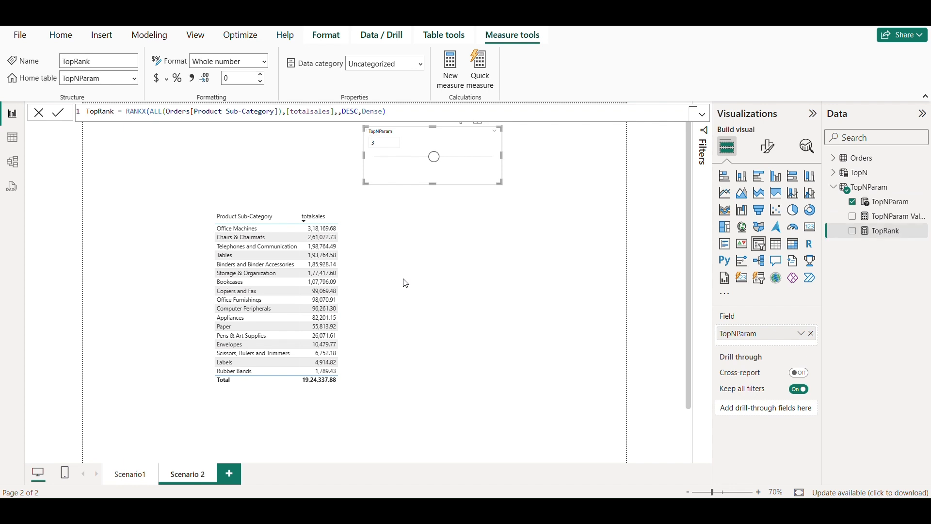
- Add the TopRank measure as a column in the sub-category table after totalsales
{"action": "left_click", "coordinate": [39, 121]}
{"action": "left_click", "coordinate": [419, 304]}
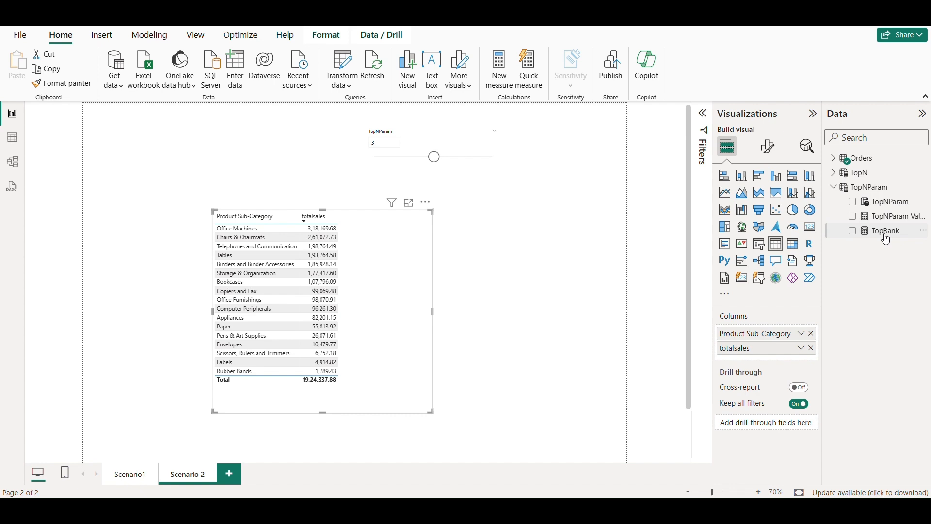
{"action": "left_click_drag", "start_coordinate": [887, 240], "coordinate": [775, 362]}
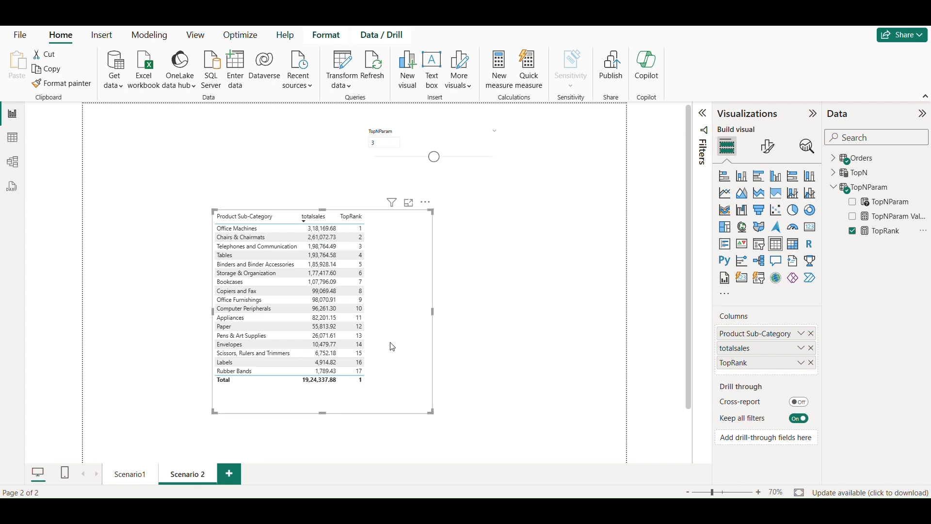
- Begin a new measure named selectedvalueparam in the TopNParam table using the SELECTEDVALUE function
{"action": "left_click", "coordinate": [866, 187]}
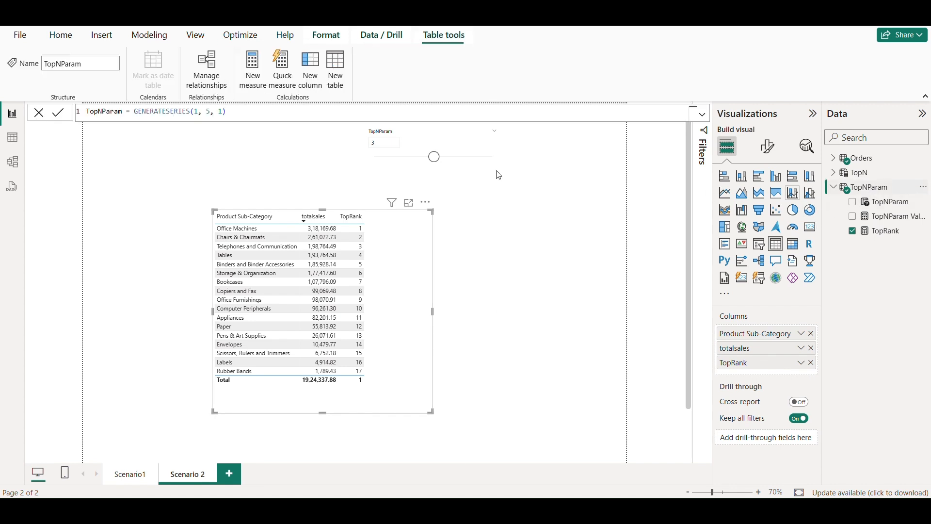
{"action": "left_click", "coordinate": [253, 71]}
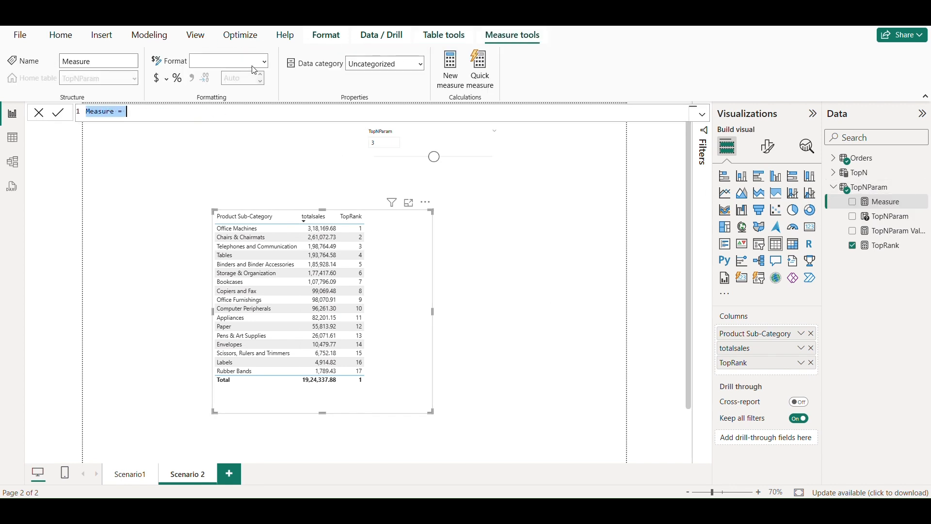
{"action": "type", "text": "selectedvalue"}
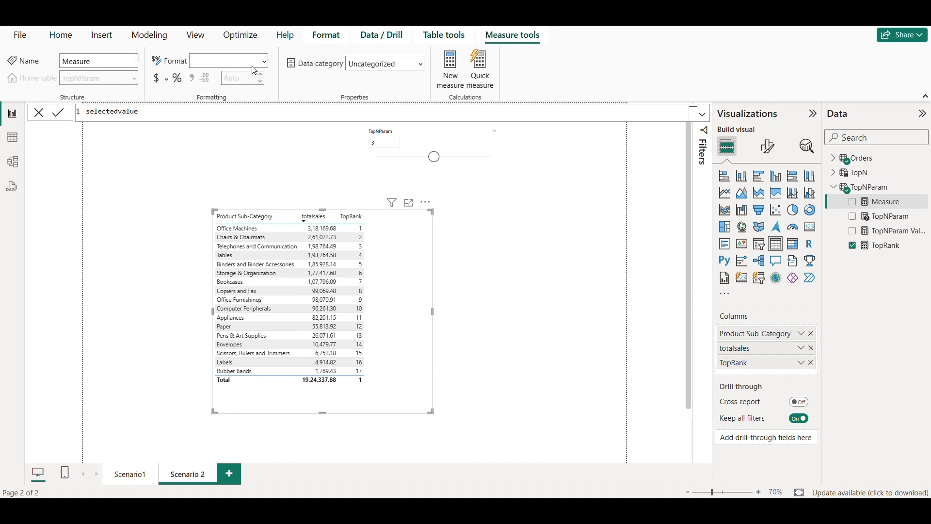
{"action": "type", "text": "aram = selected"}
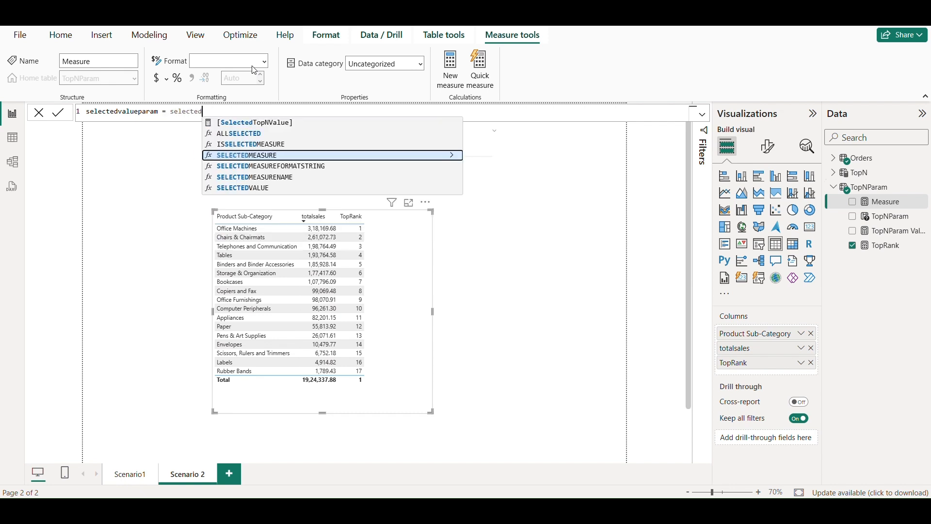
{"action": "key", "text": "Down"}
{"action": "key", "text": "Down"}
{"action": "key", "text": "Down"}
{"action": "key", "text": "Tab"}
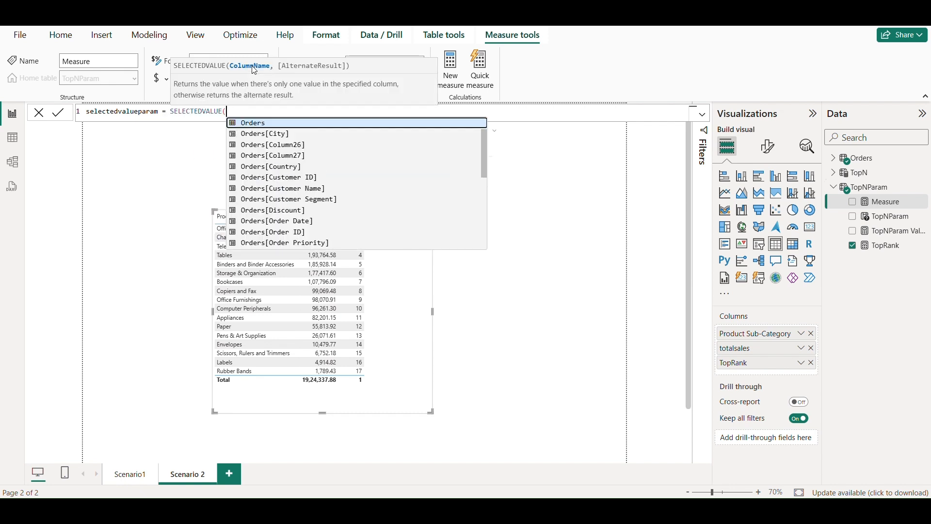
- Complete the selectedvalueparam measure with TopNParam[TopNParam] as the SELECTEDVALUE column
{"action": "type", "text": "top"}
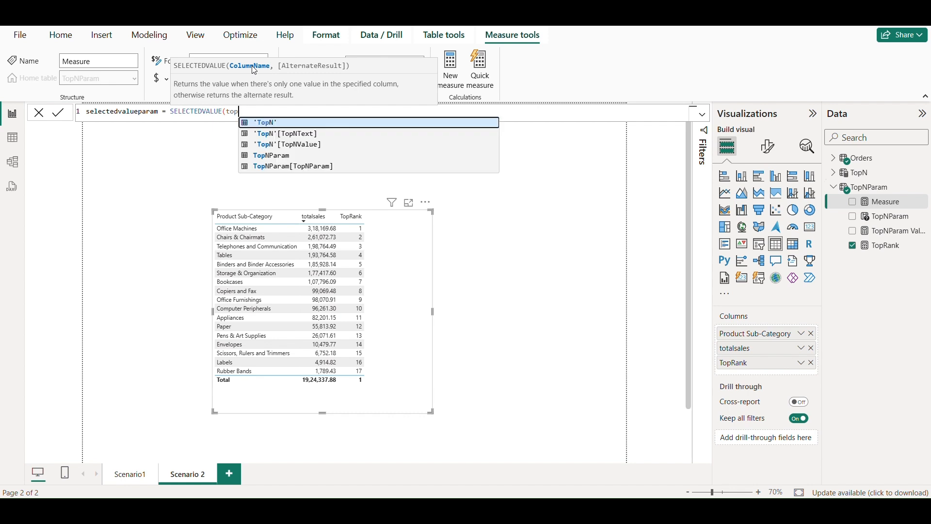
{"action": "key", "text": "Down"}
{"action": "key", "text": "Down"}
{"action": "key", "text": "Down"}
{"action": "key", "text": "Down"}
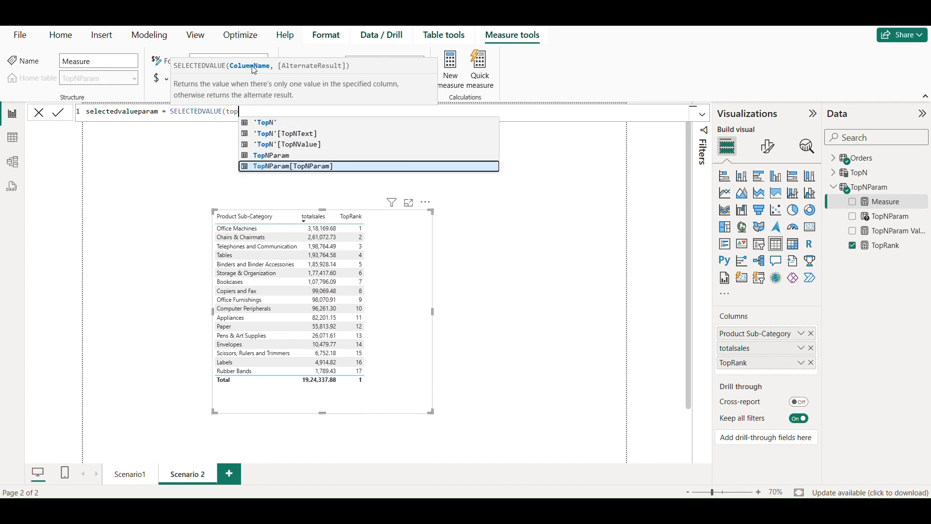
{"action": "key", "text": "Tab"}
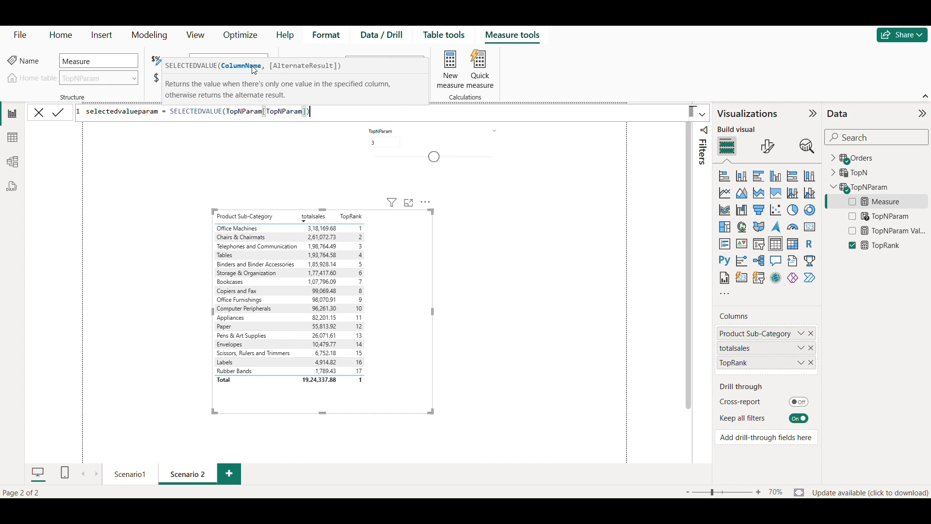
{"action": "type", "text": ")"}
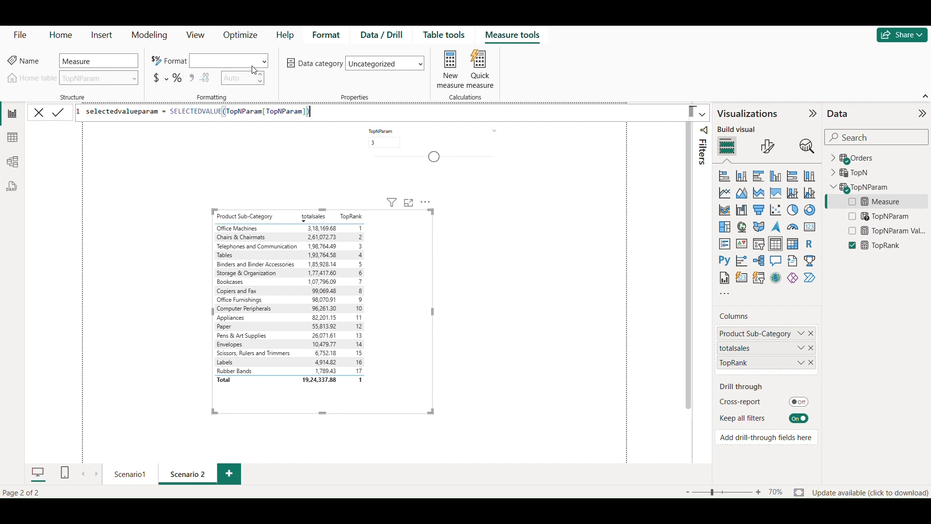
{"action": "key", "text": "Return"}
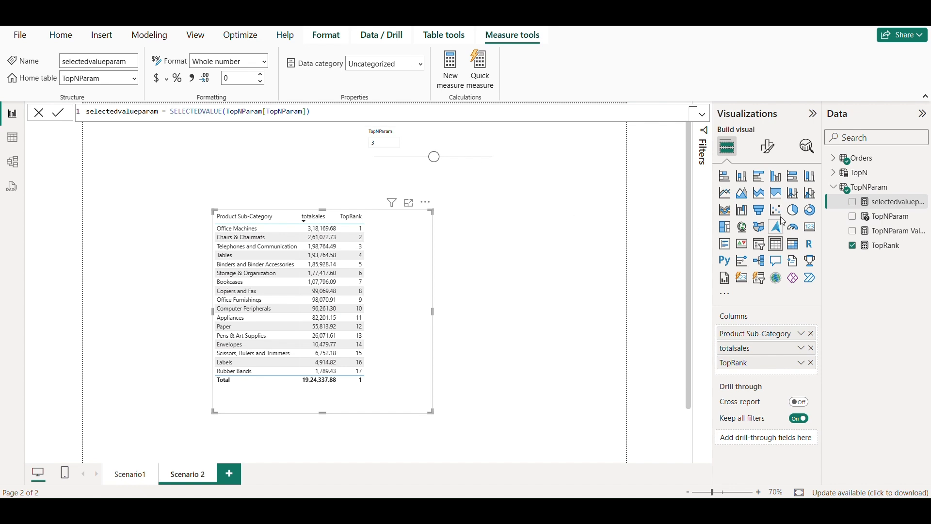
- Begin another measure in the TopNParam table named TopnFlg, leaving a blank line before its formula
{"action": "left_click", "coordinate": [868, 189]}
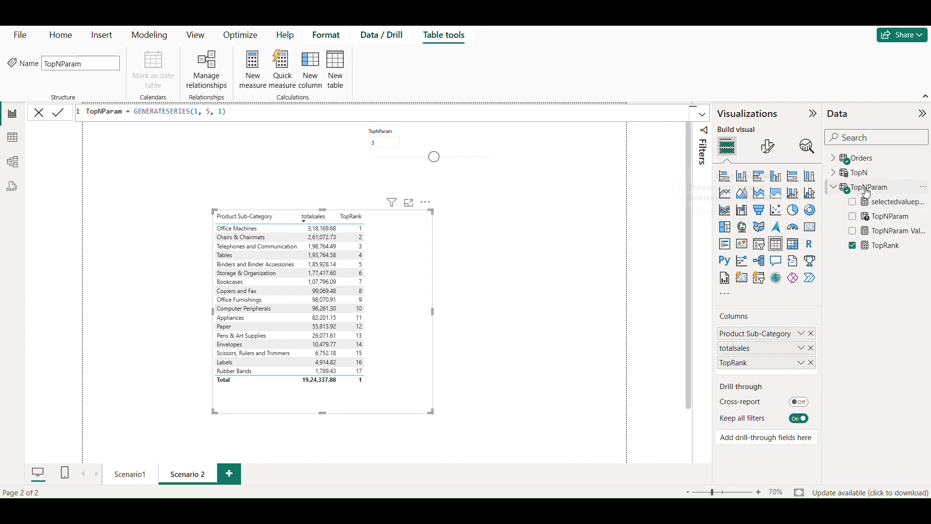
{"action": "left_click", "coordinate": [254, 69]}
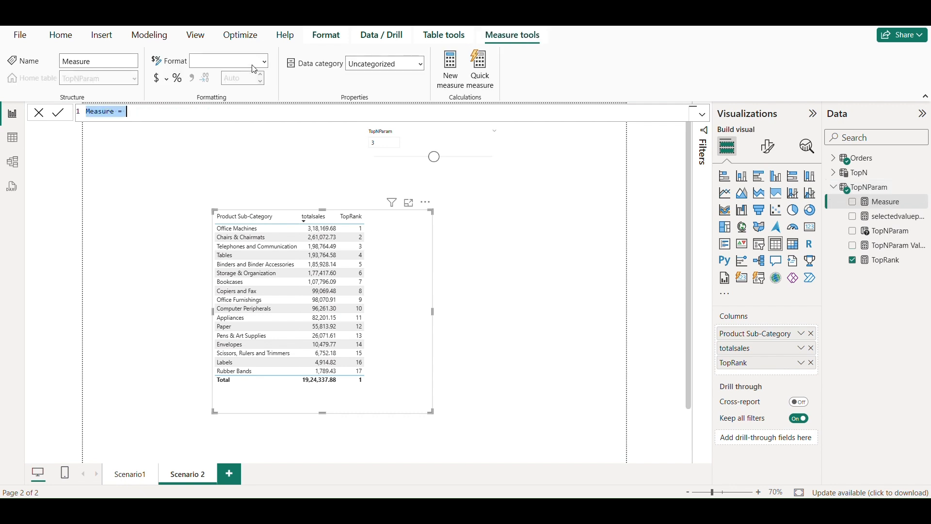
{"action": "type", "text": "Topn"}
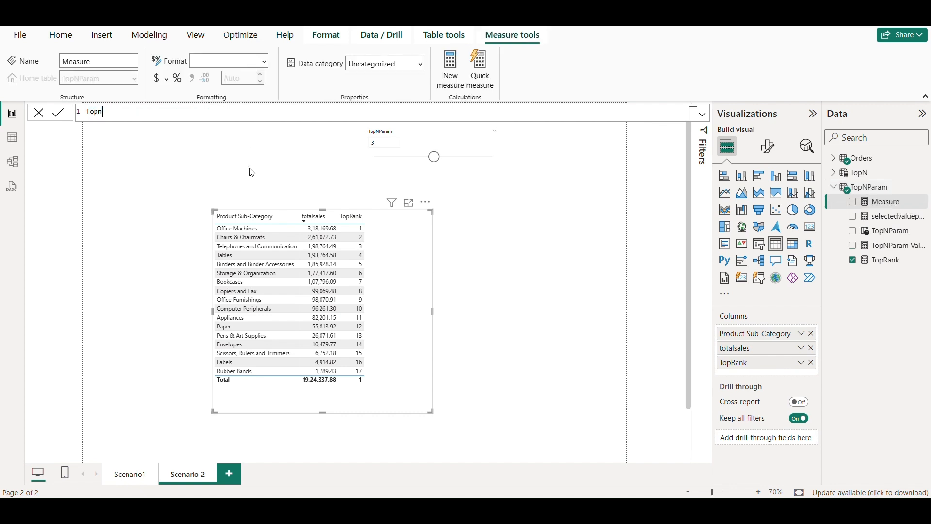
{"action": "type", "text": "Flg ="}
{"action": "key", "text": "shift+Return"}
{"action": "key", "text": "shift+Return"}
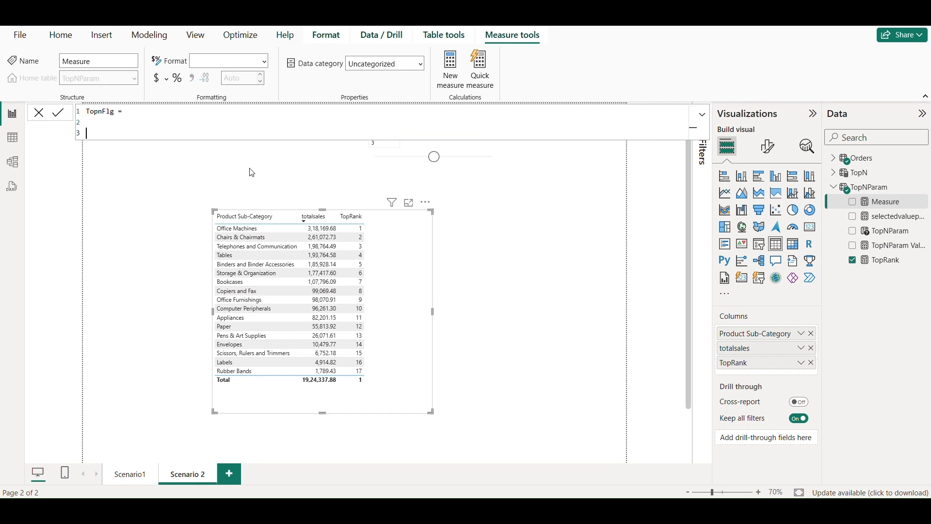
- Define TopnFlg as IF('TopN'[TopNRank] <= [selectedvalueparam],1,0)
{"action": "type", "text": "IF("}
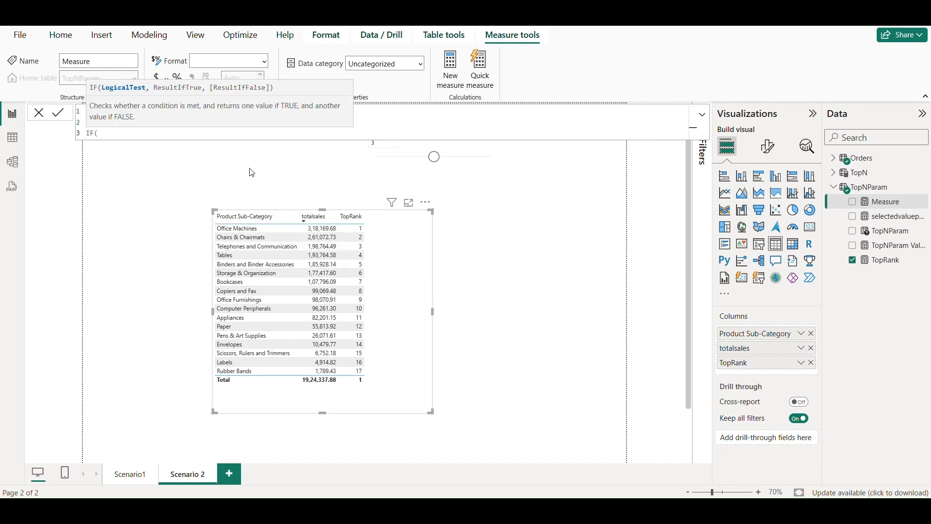
{"action": "type", "text": "top"}
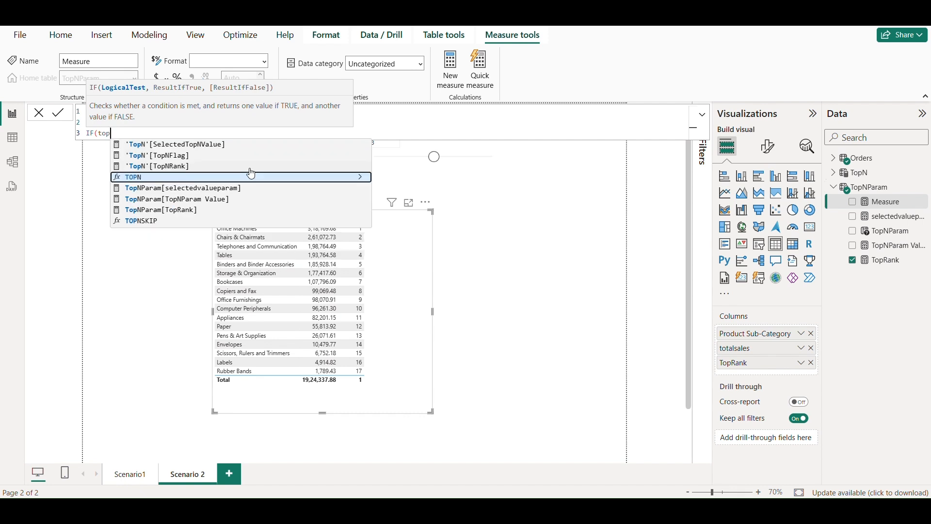
{"action": "key", "text": "Up"}
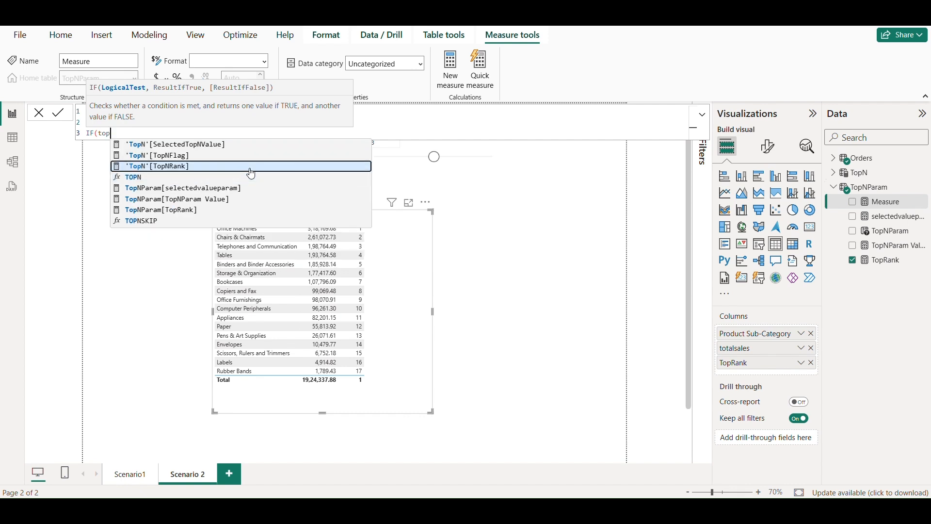
{"action": "key", "text": "Tab"}
{"action": "type", "text": "<"}
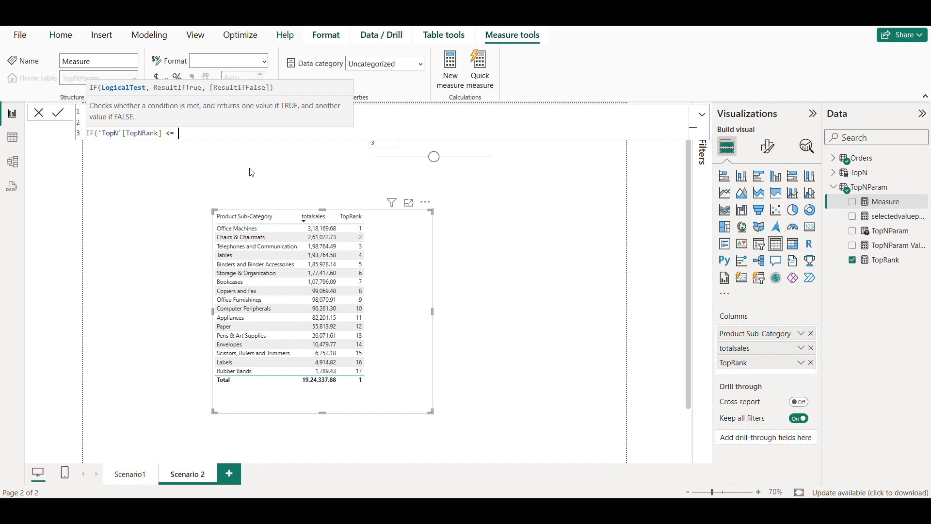
{"action": "type", "text": "= sele"}
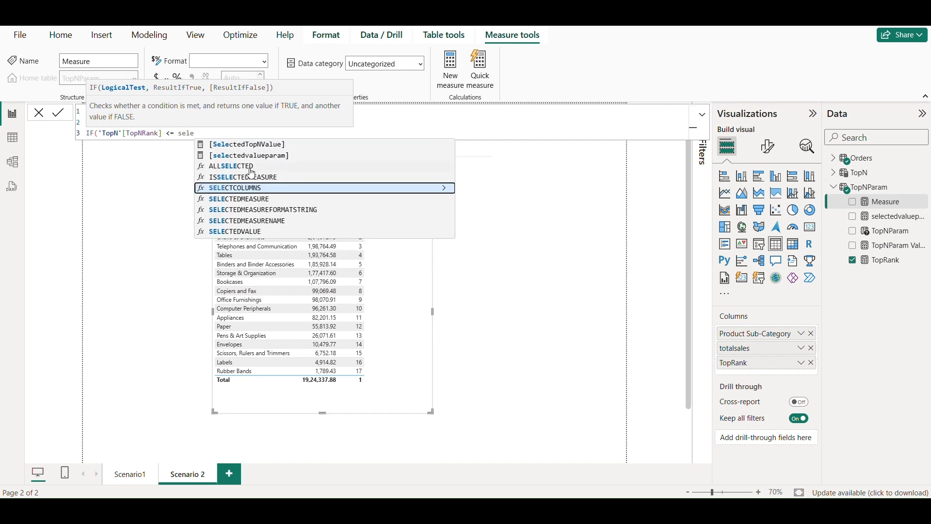
{"action": "key", "text": "Up"}
{"action": "key", "text": "Up"}
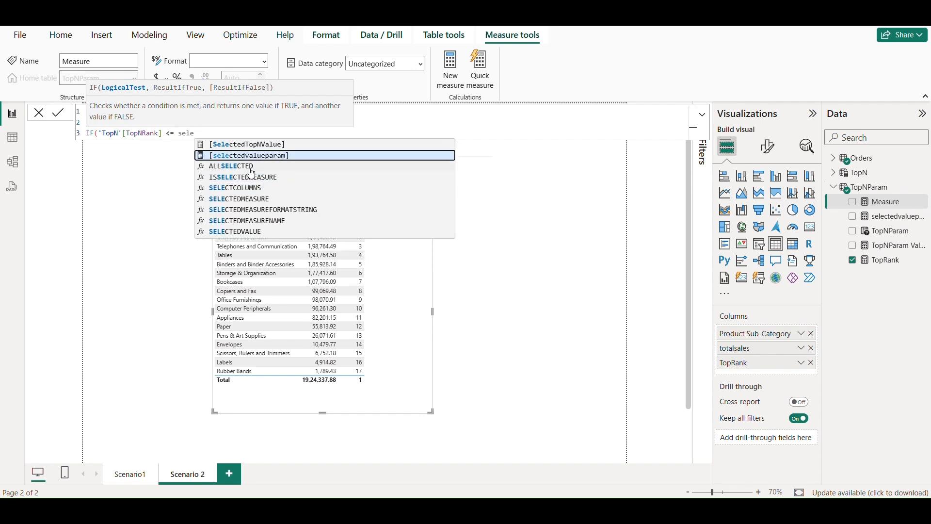
{"action": "key", "text": "Tab"}
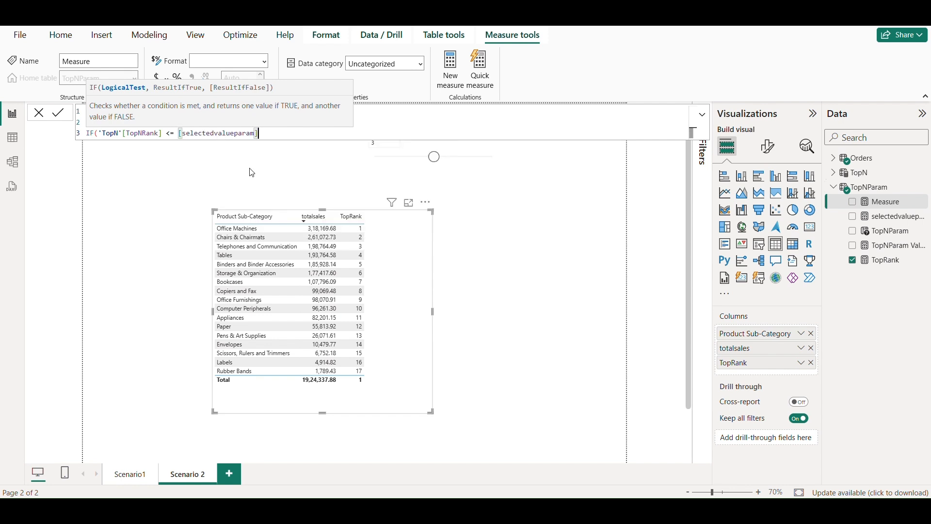
{"action": "type", "text": ",1,0"}
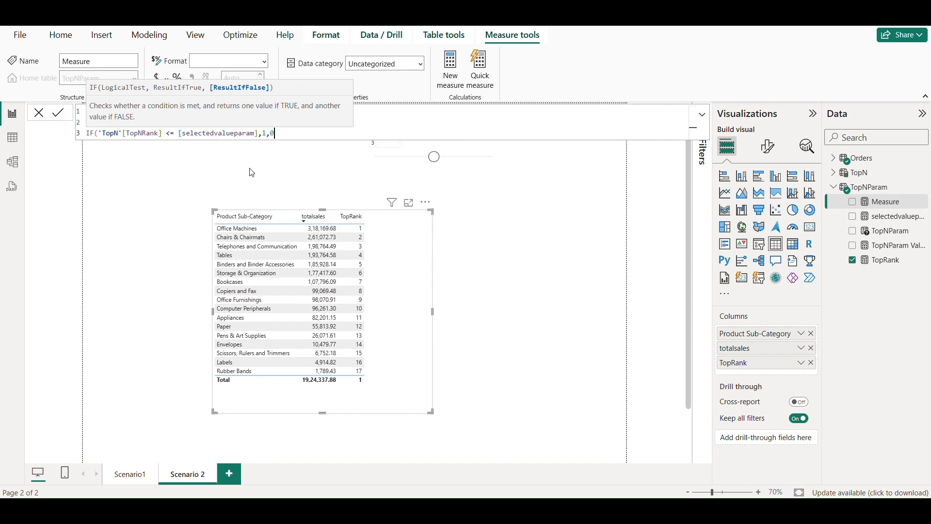
{"action": "type", "text": ")"}
{"action": "key", "text": "Return"}
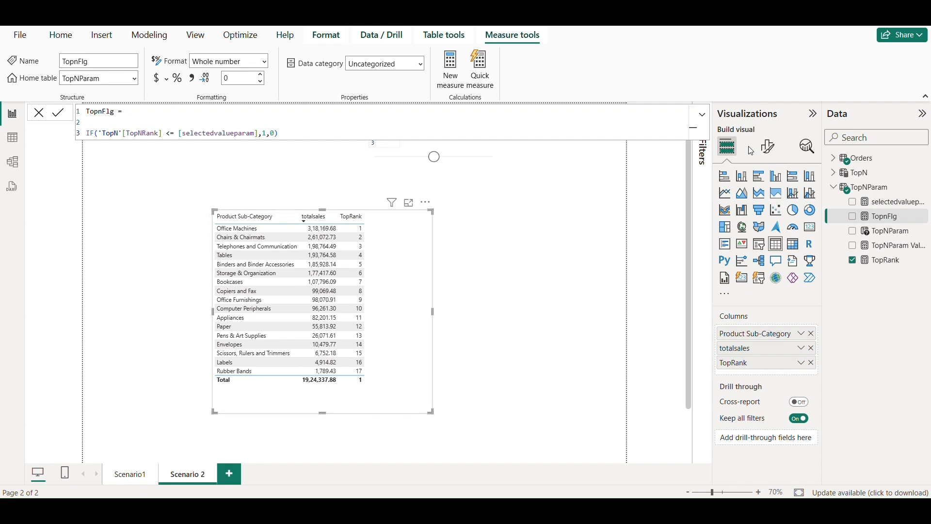
- Move the sub-category table slightly up and to the right so it sits closer beneath the slicer
{"action": "left_click", "coordinate": [517, 222]}
{"action": "left_click", "coordinate": [397, 284]}
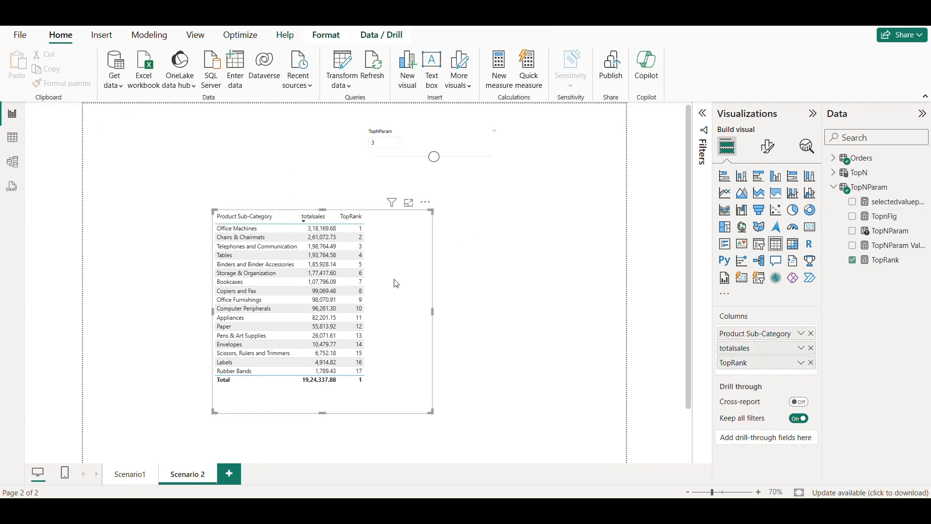
{"action": "left_click_drag", "start_coordinate": [396, 283], "coordinate": [428, 263]}
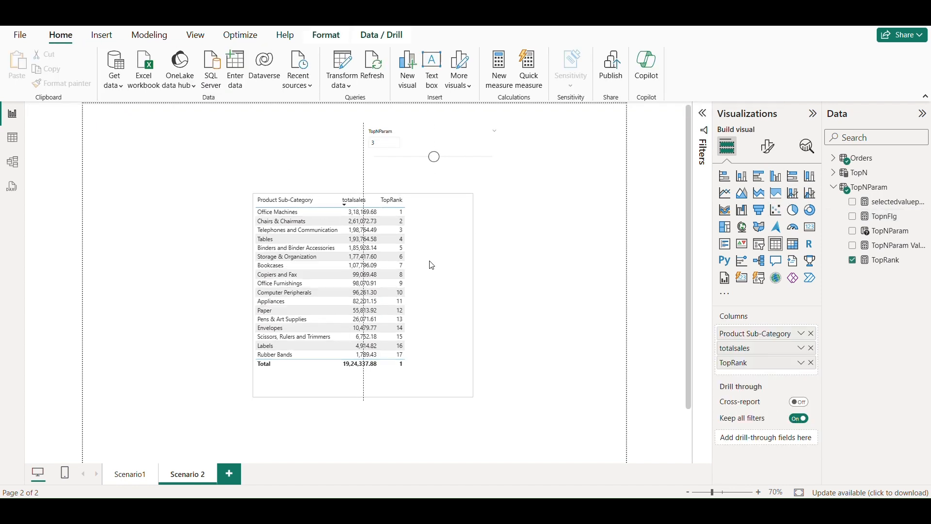
- Filter the sub-category table with TopnFlg as a visual-level filter showing items when the value is 1
{"action": "left_click", "coordinate": [701, 127]}
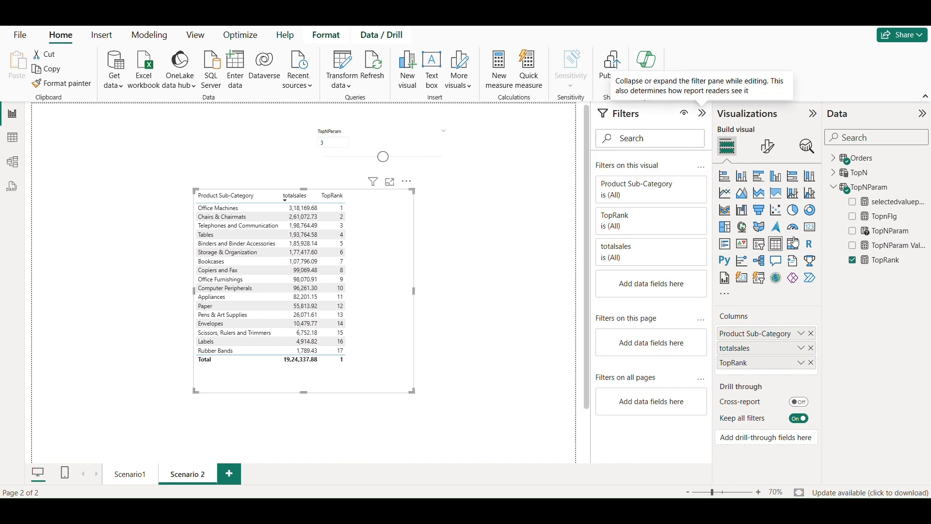
{"action": "left_click_drag", "start_coordinate": [888, 217], "coordinate": [666, 282]}
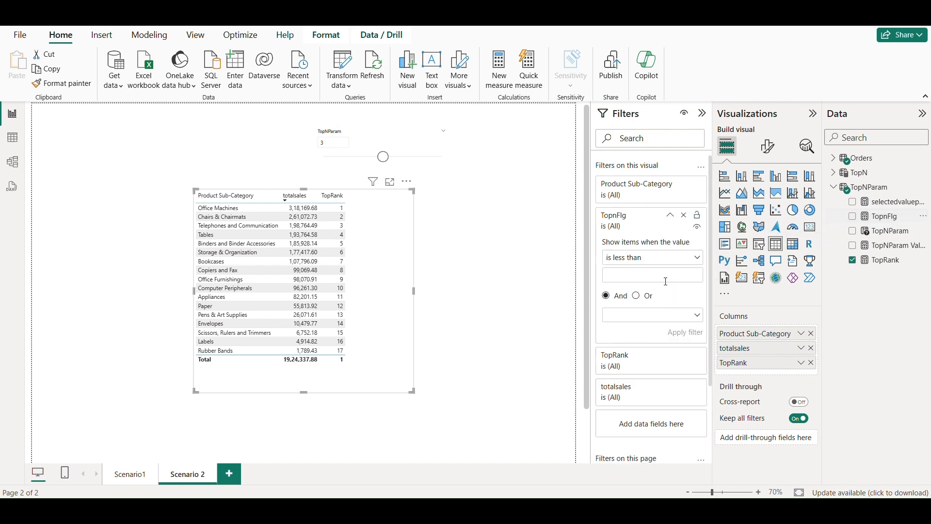
{"action": "left_click", "coordinate": [638, 262]}
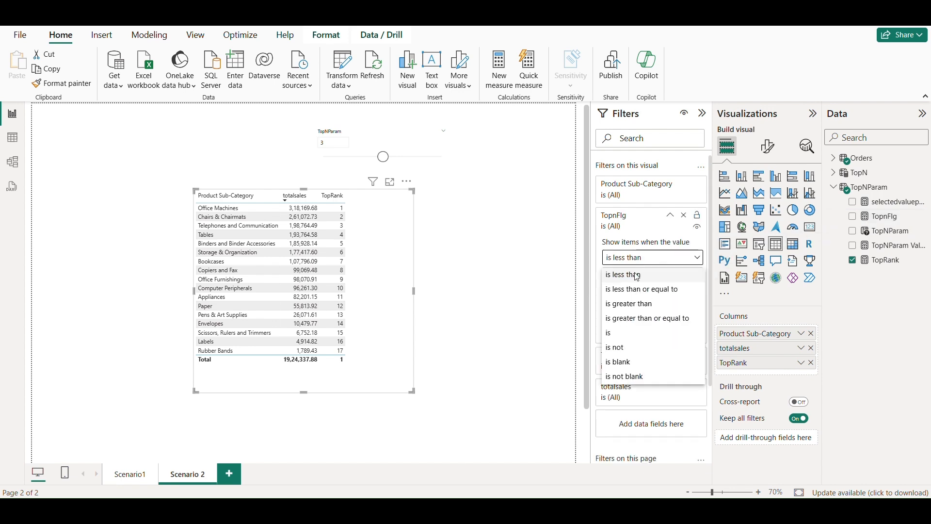
{"action": "left_click", "coordinate": [629, 332]}
{"action": "left_click", "coordinate": [659, 276]}
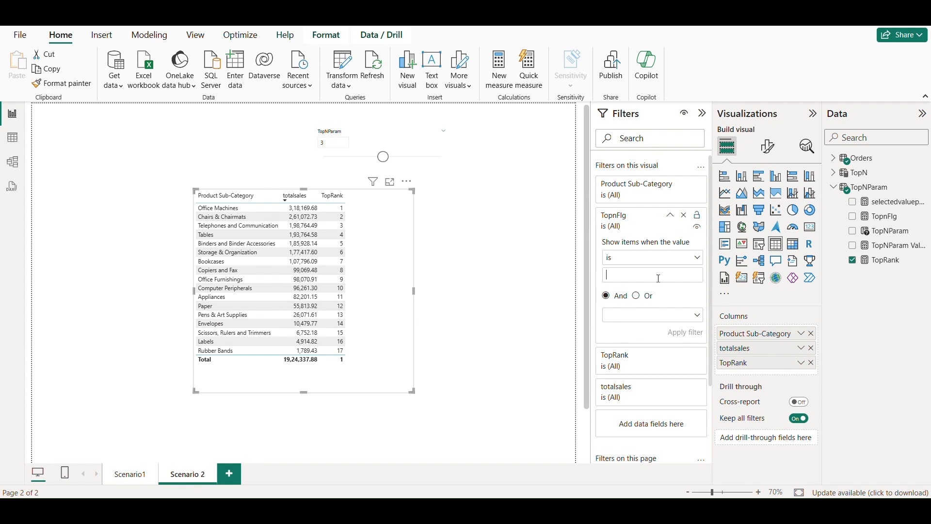
{"action": "type", "text": "1"}
{"action": "left_click", "coordinate": [700, 341]}
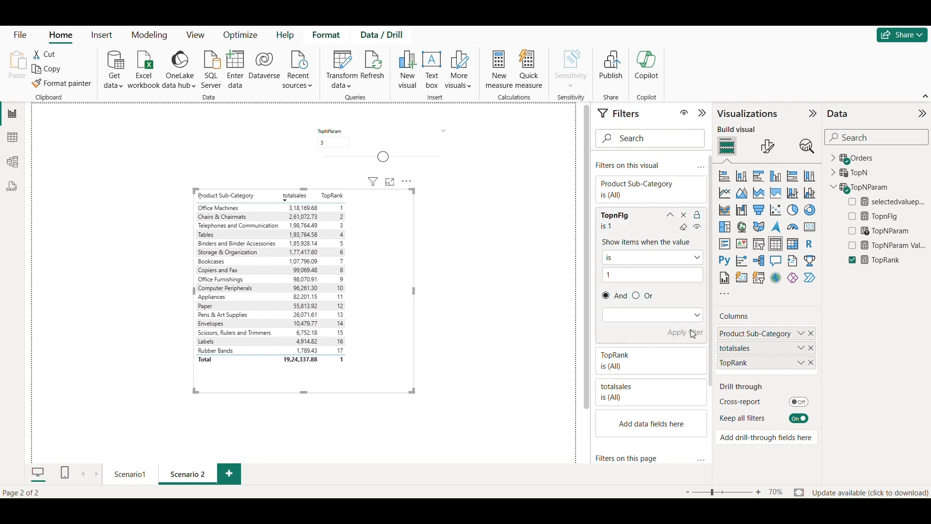
{"action": "left_click", "coordinate": [668, 216]}
{"action": "left_click", "coordinate": [511, 263]}
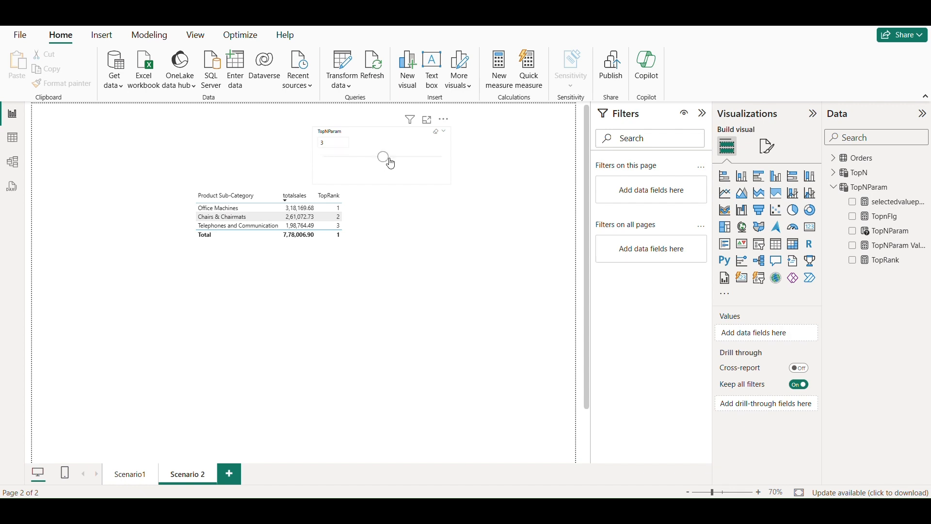
- Test the TopNParam slicer on the filtered table by setting it to 4 and to 2
{"action": "left_click_drag", "start_coordinate": [383, 156], "coordinate": [413, 157]}
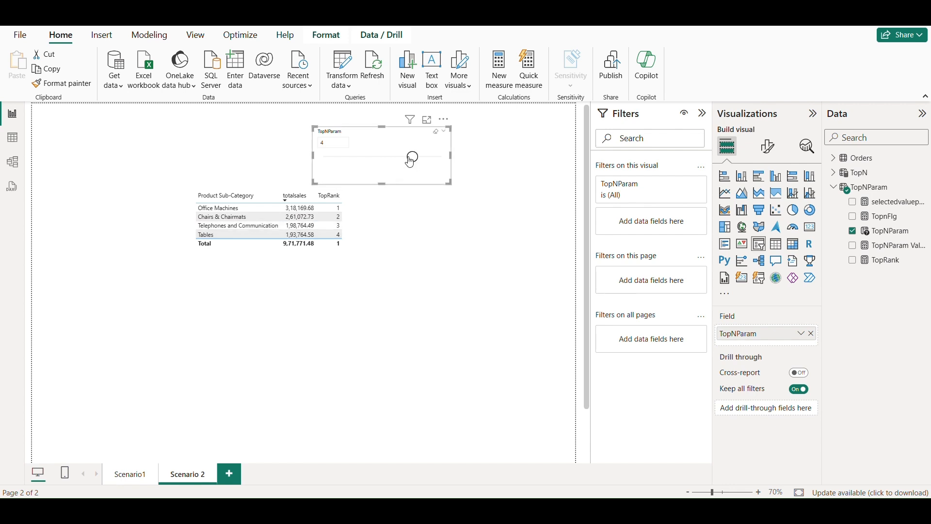
{"action": "left_click_drag", "start_coordinate": [413, 158], "coordinate": [355, 158]}
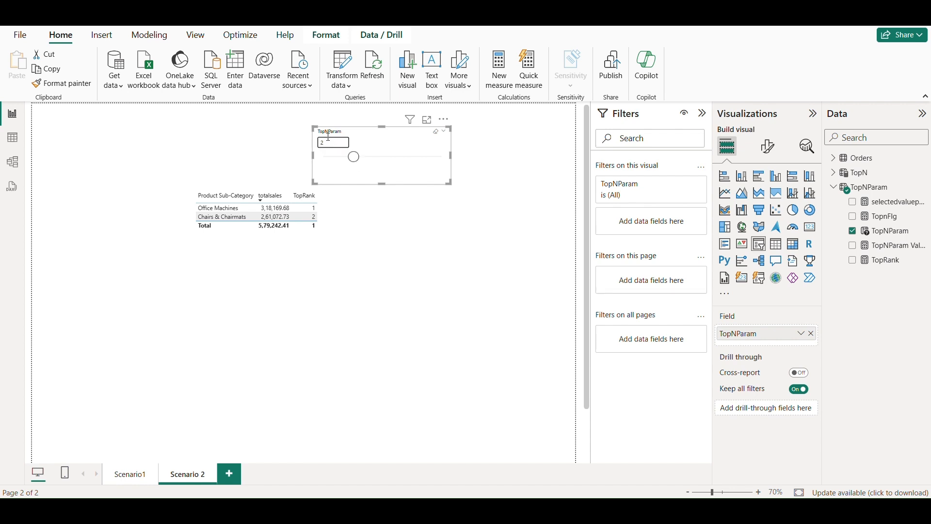
- Convert the filtered sub-category table into a stacked bar chart
{"action": "left_click", "coordinate": [310, 236]}
{"action": "left_click", "coordinate": [742, 176]}
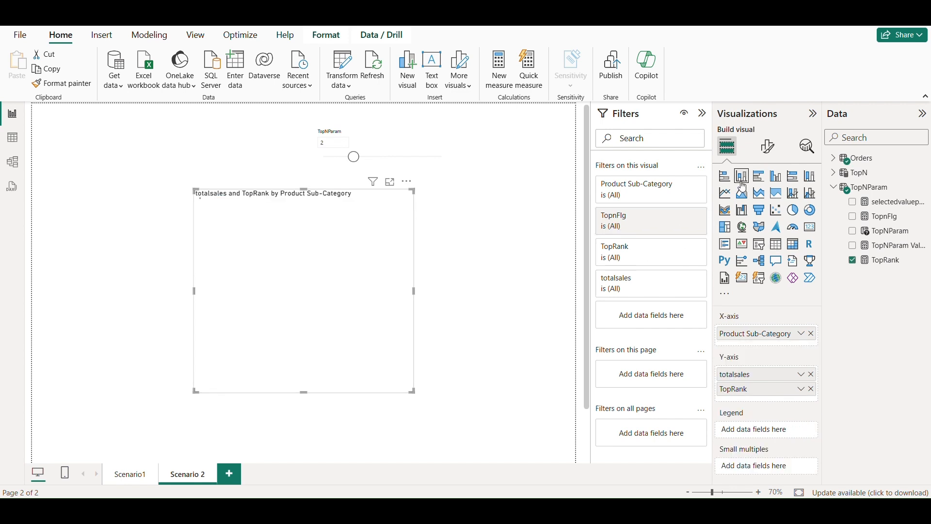
{"action": "left_click", "coordinate": [724, 177]}
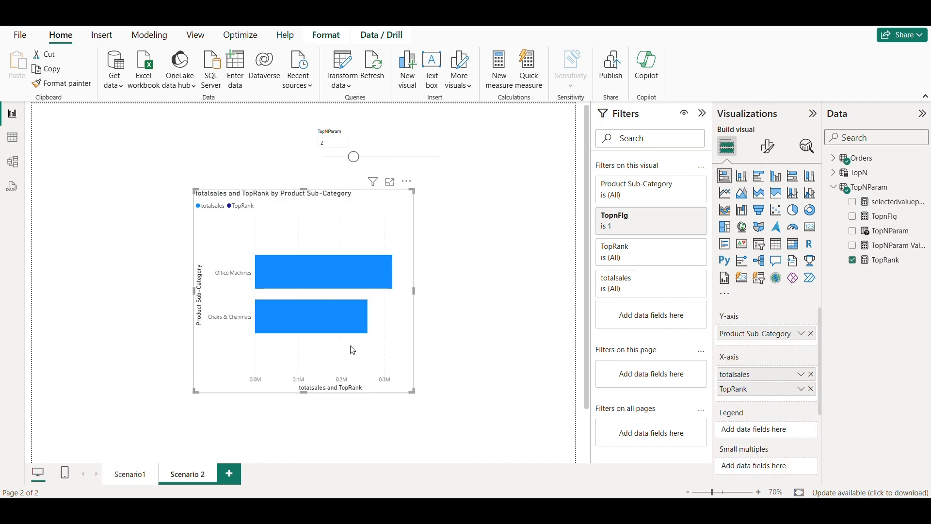
- Place the TopNParam slicer directly above the bar chart, near its left edge, and set its value to 1
{"action": "left_click_drag", "start_coordinate": [357, 159], "coordinate": [246, 174]}
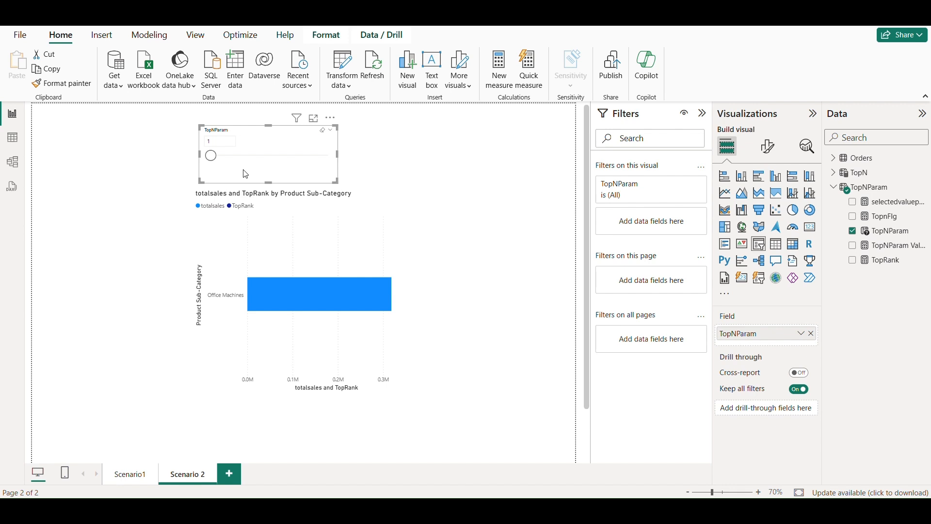